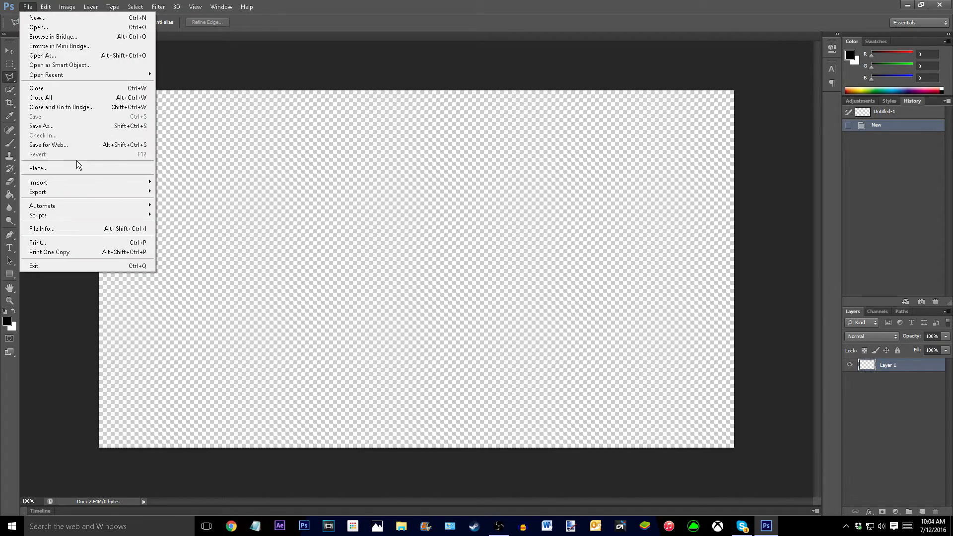
Step: Start placing an image and browse to the Graphix folder in the Pictures library
left_click(65, 167)
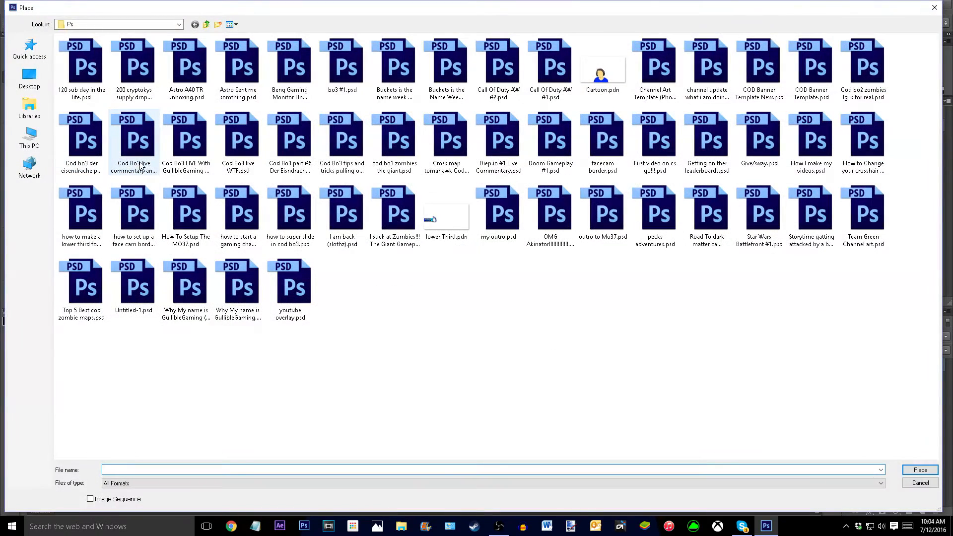
left_click(30, 79)
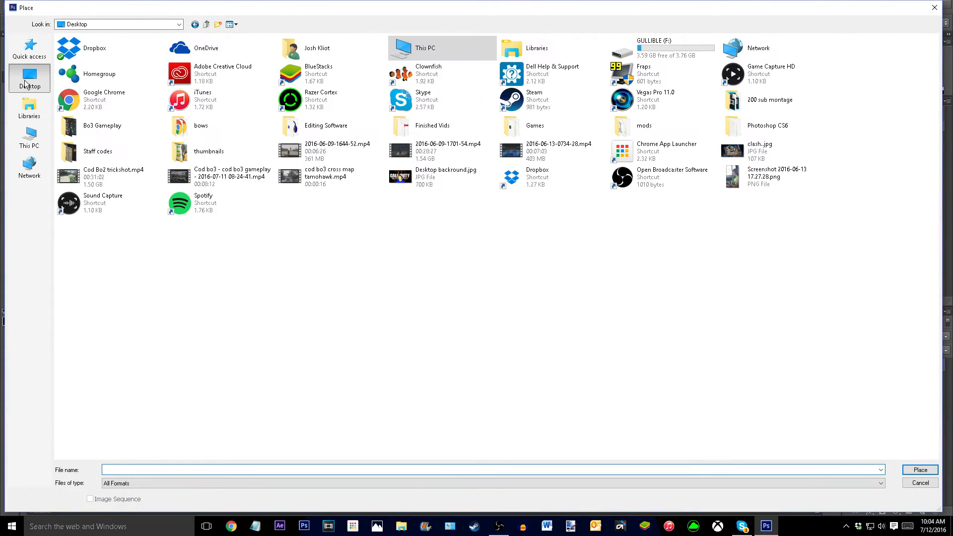
left_click(35, 107)
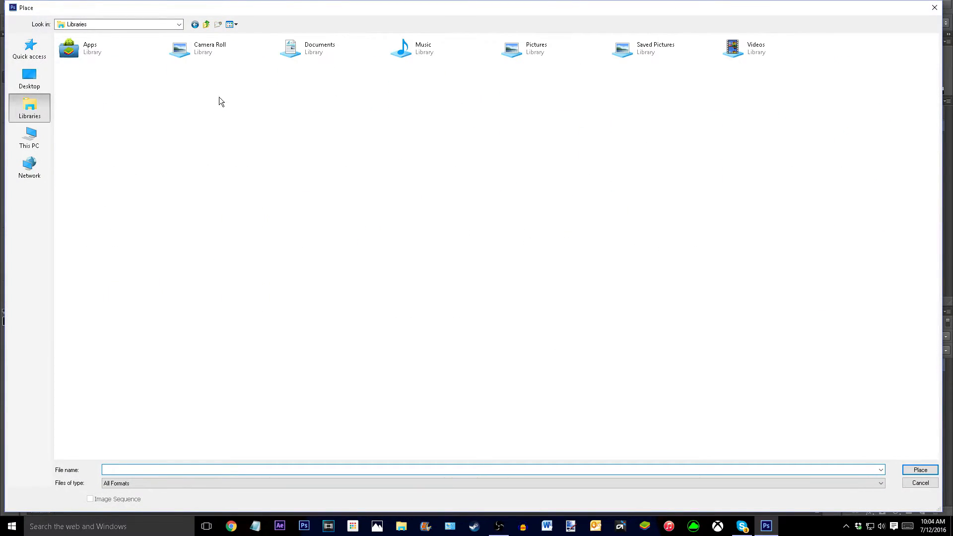
double_click(581, 47)
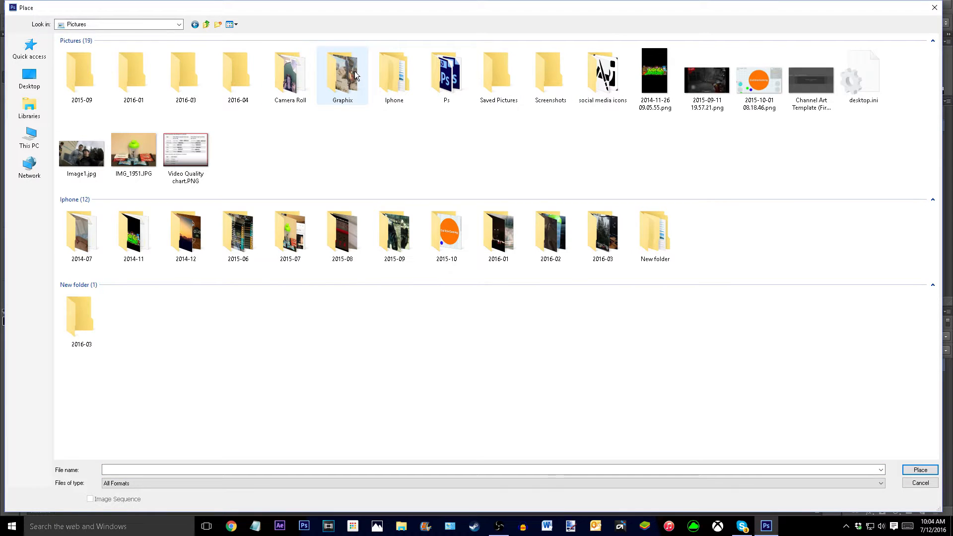
double_click(341, 76)
Step: Look through the Graphix folder and place VMP pic.jpg into the document
scroll(385, 228, "down", 5)
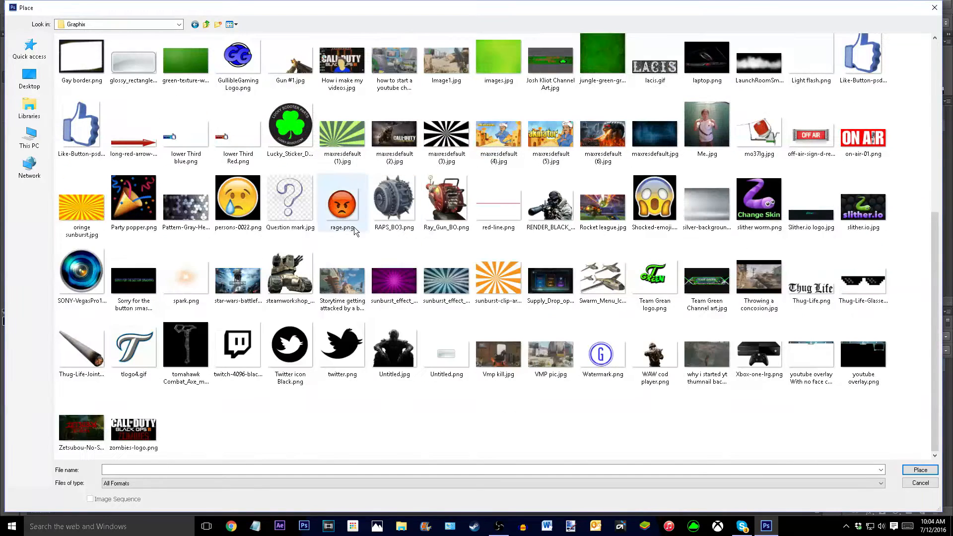
scroll(392, 215, "down", 5)
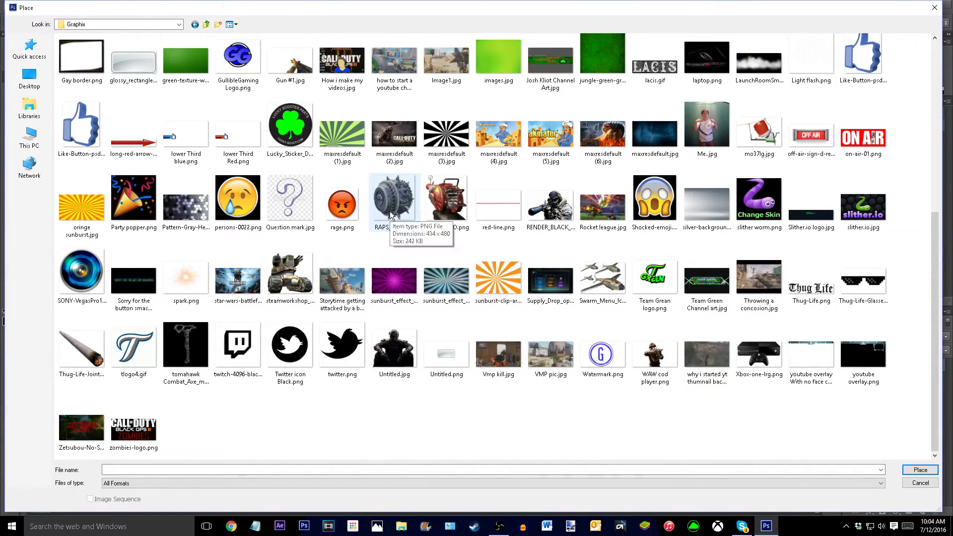
scroll(390, 215, "up", 5)
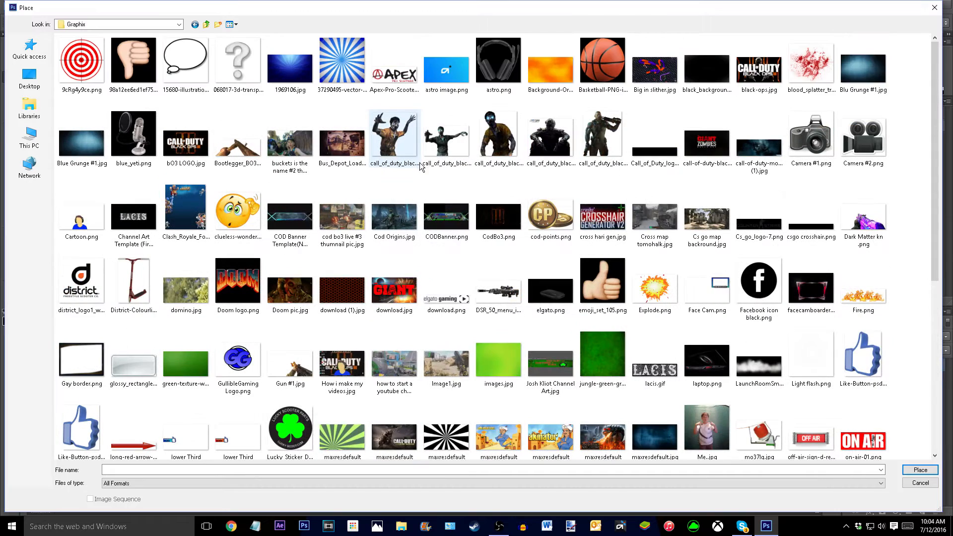
scroll(252, 162, "down", 5)
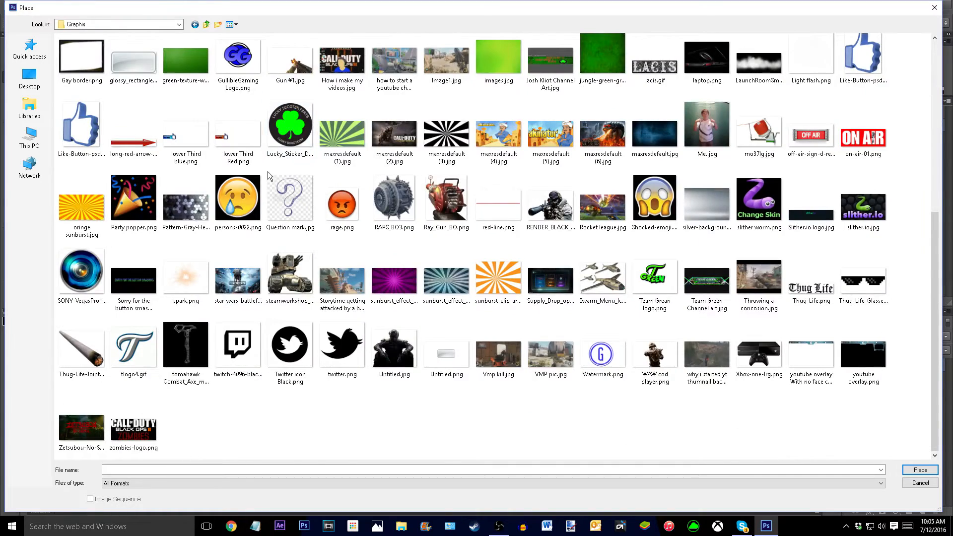
scroll(270, 171, "up", 5)
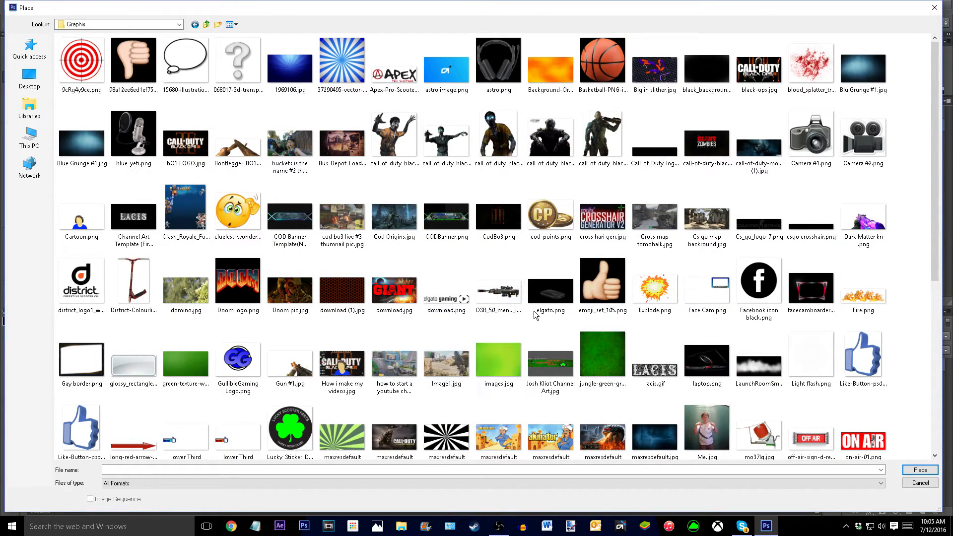
scroll(547, 315, "down", 5)
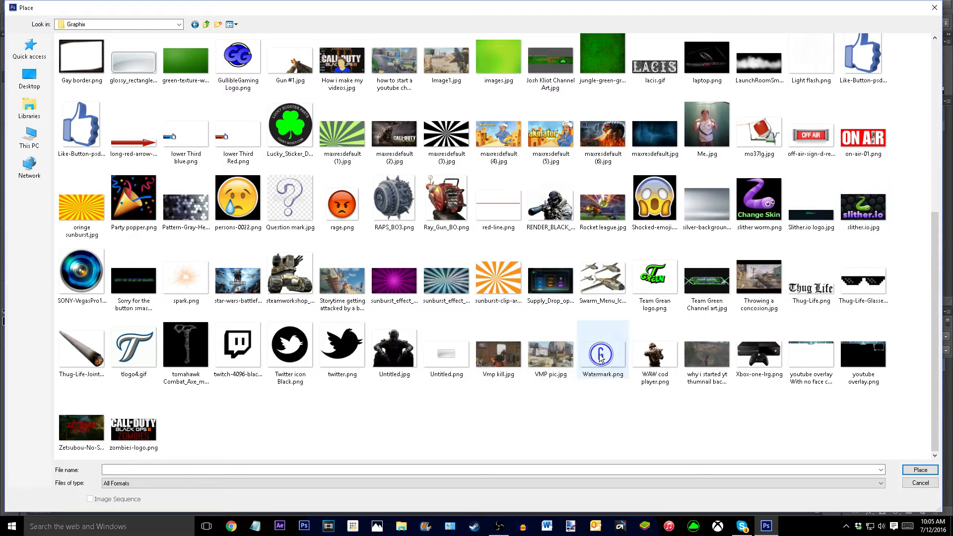
left_click(550, 374)
left_click(920, 469)
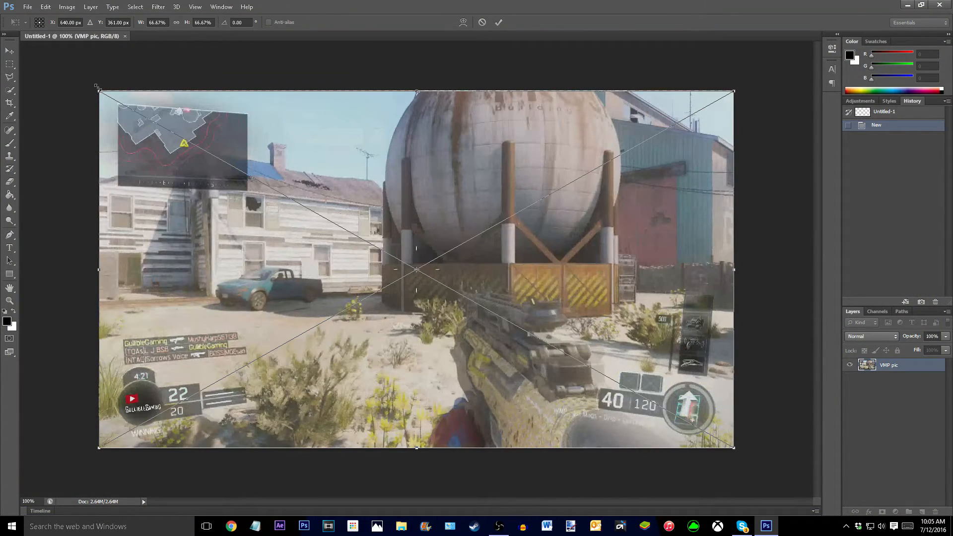
Step: Enlarge the placed VMP pic to about 67.4%, centre it over the canvas at X 640, Y 360 px and commit it
left_click_drag(97, 87, 92, 81)
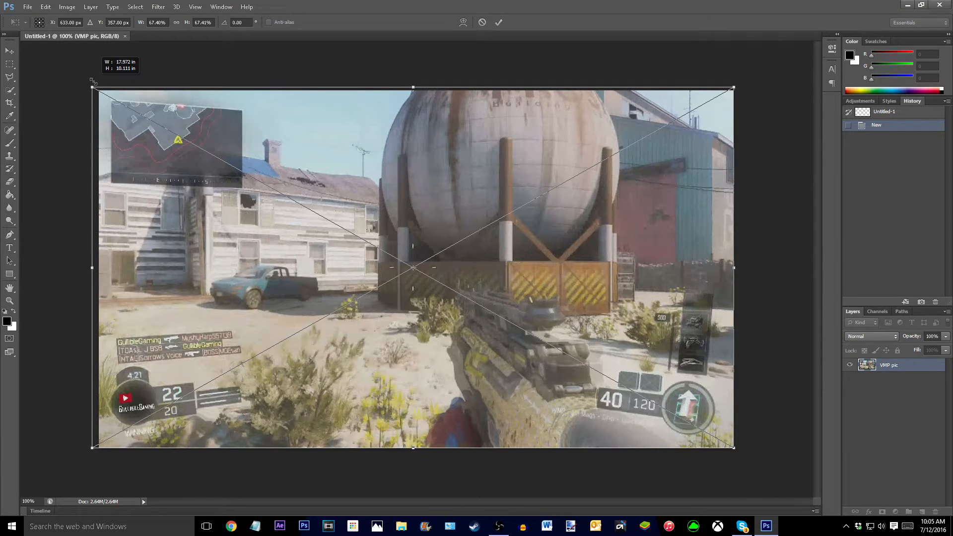
key("Right")
key("Right")
key("Right")
key("Right")
key("Right")
key("Right")
key("Right")
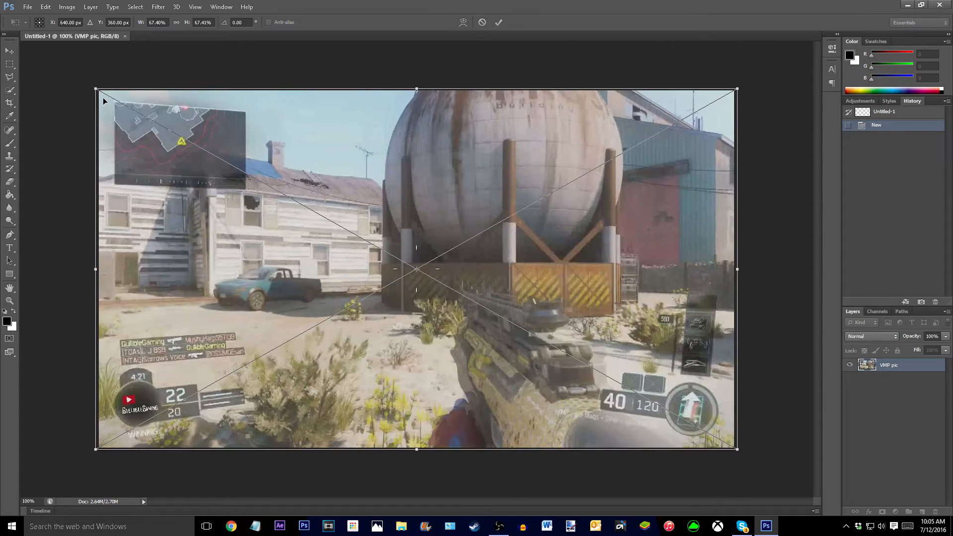
key("Return")
key("l")
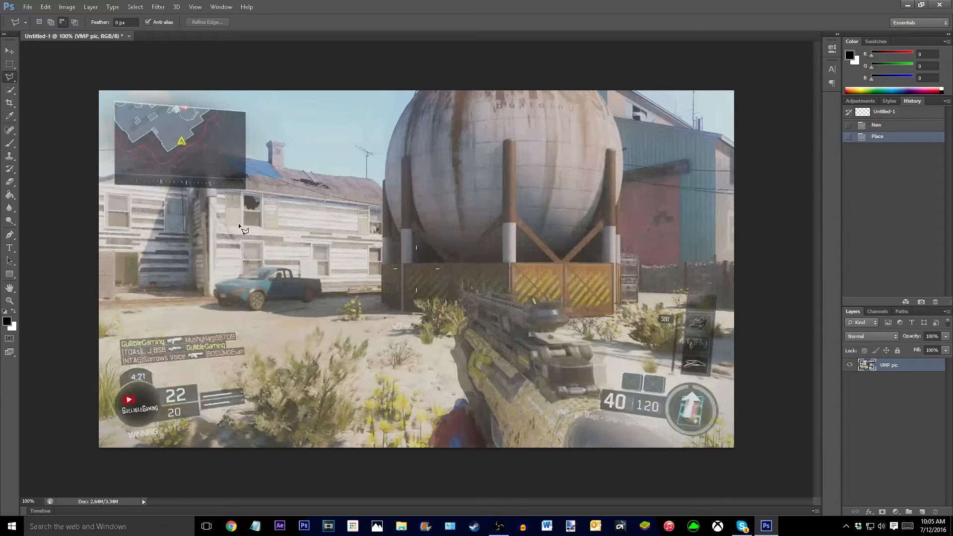
Step: Close the document without saving and create a new transparent 1280 × 720 pixel document with the Thumnal preset
left_click(129, 36)
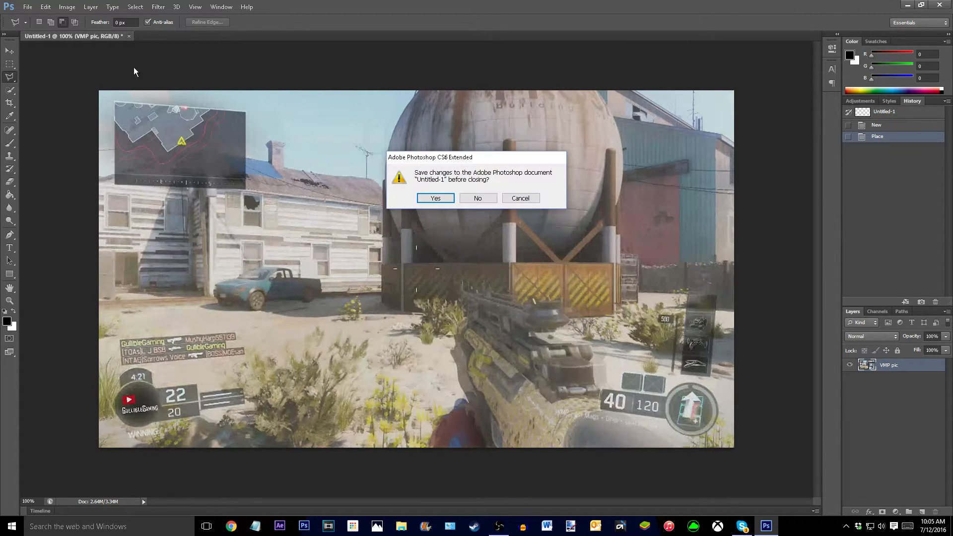
left_click(477, 197)
key("ctrl+n")
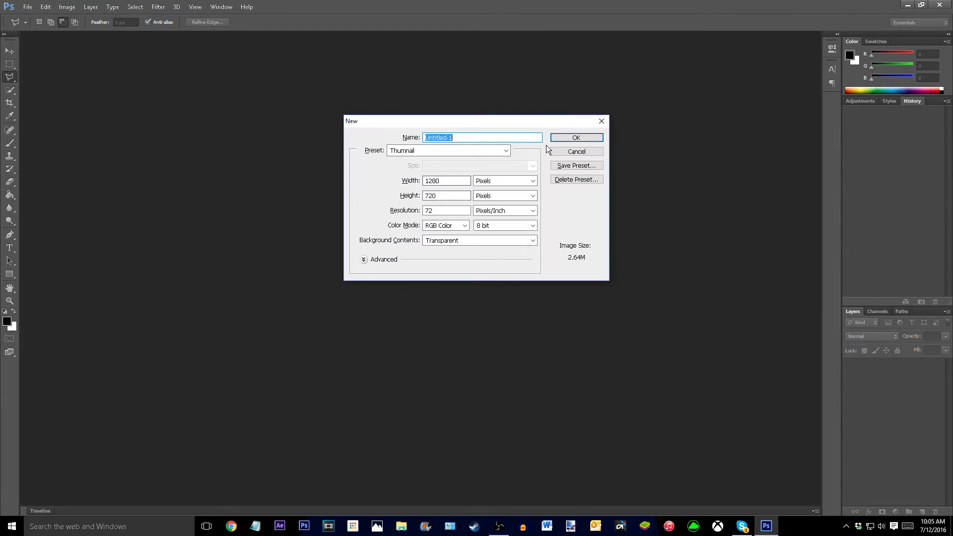
left_click(548, 142)
Step: Place Storytime getting attacked by a bear.jpg from the Graphix folder into the new document
left_click(27, 7)
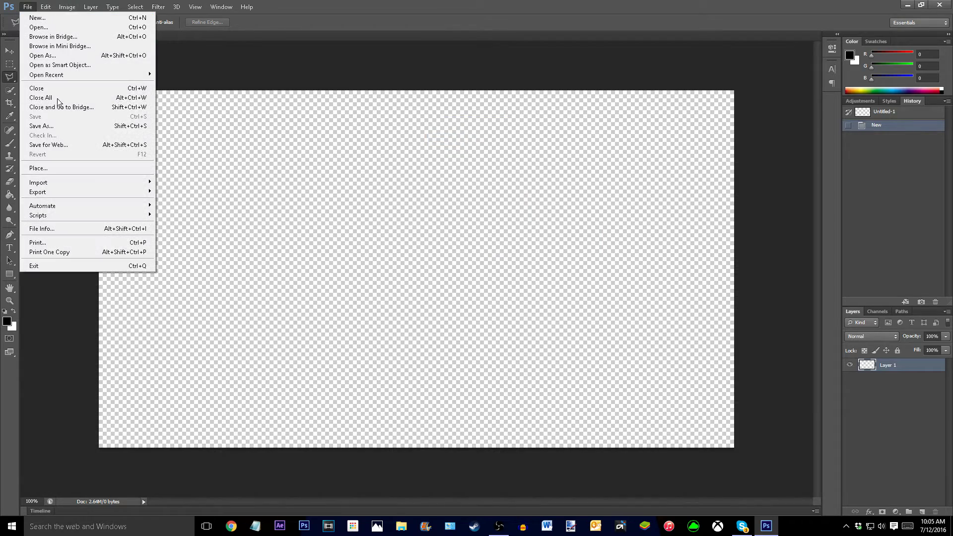
left_click(39, 168)
scroll(580, 286, "down", 5)
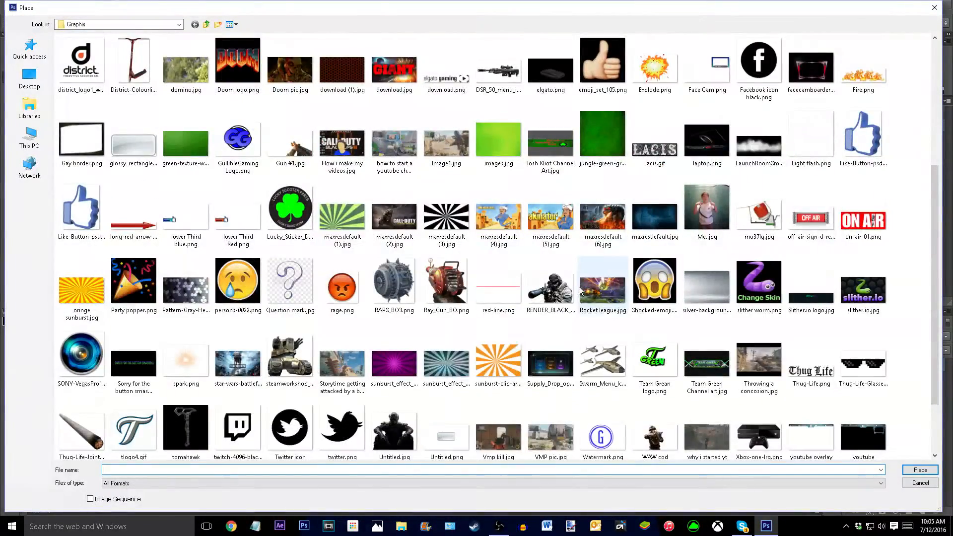
right_click(579, 287)
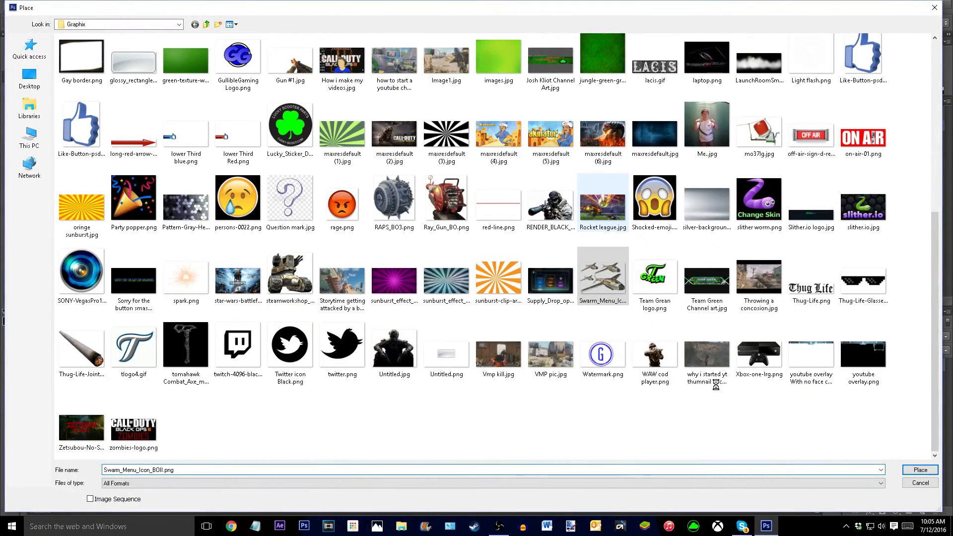
left_click(494, 463)
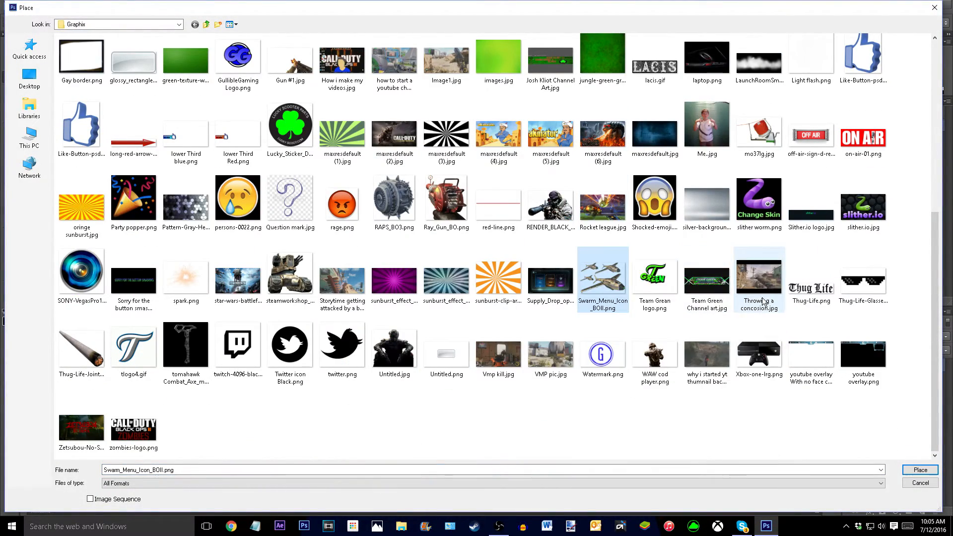
scroll(763, 302, "up", 4)
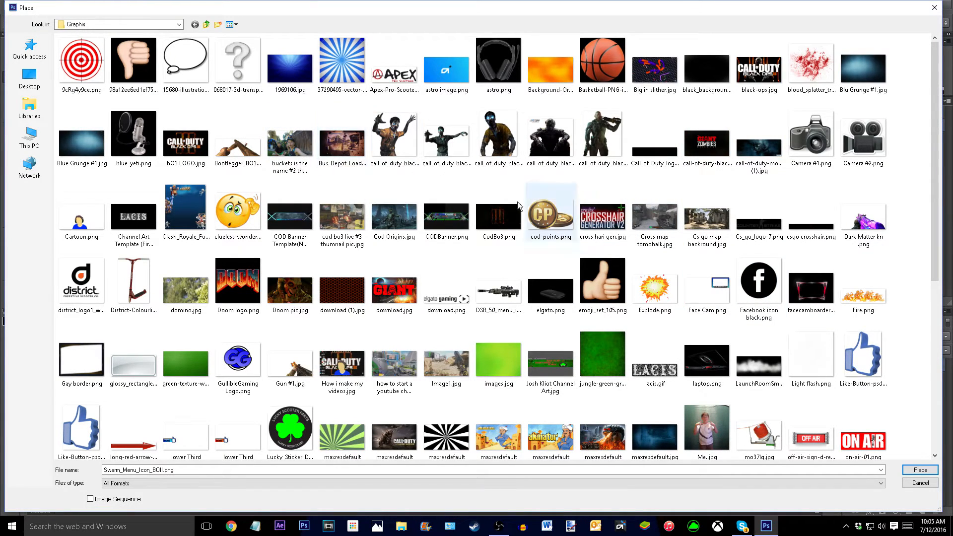
scroll(516, 202, "down", 4)
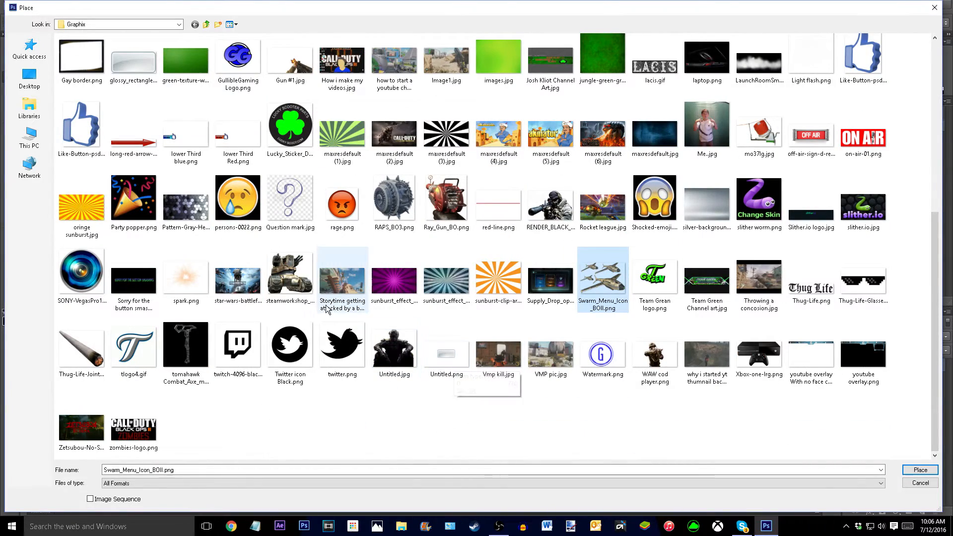
left_click(351, 295)
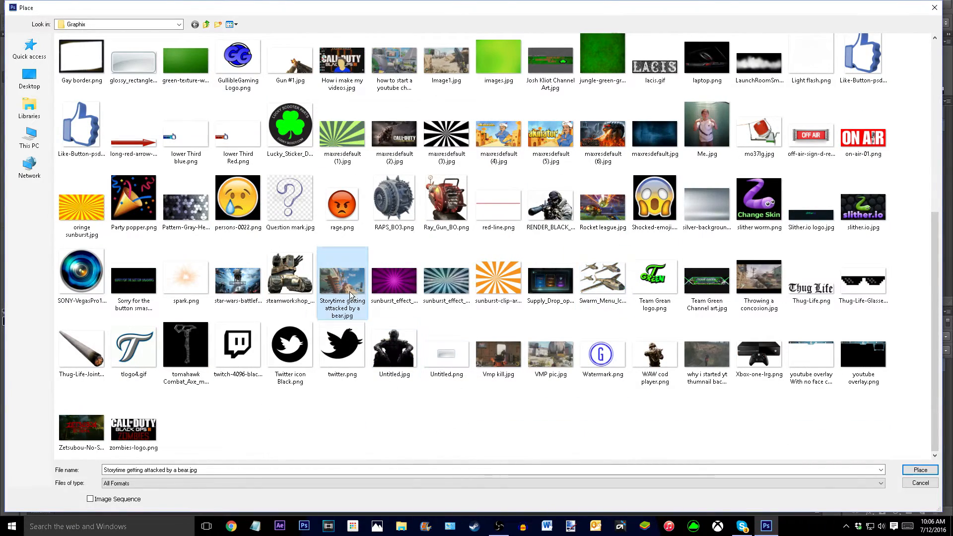
left_click(918, 470)
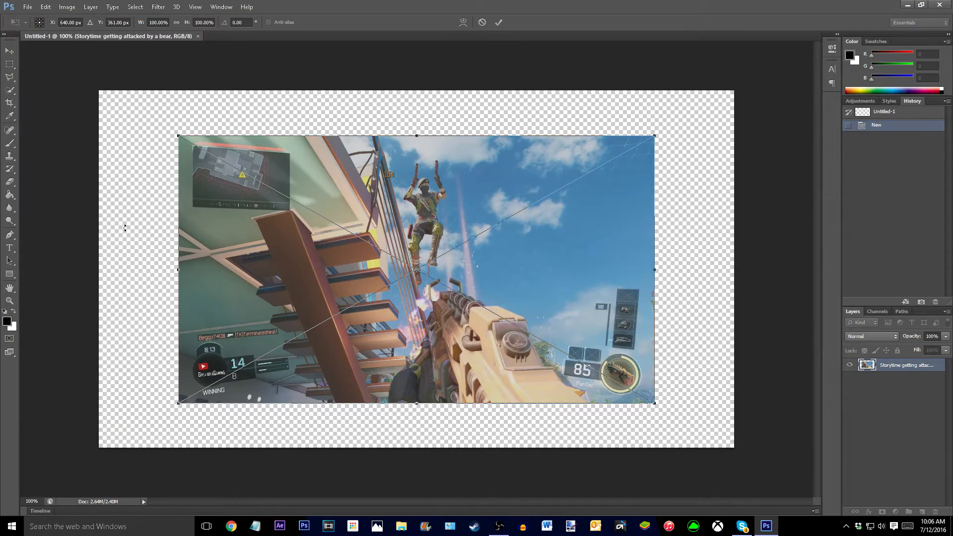
Step: Enlarge the placed image to about 136.5% to cover the canvas, centre it at X 640, Y 360.5 px and commit it
left_click_drag(180, 136, 88, 86)
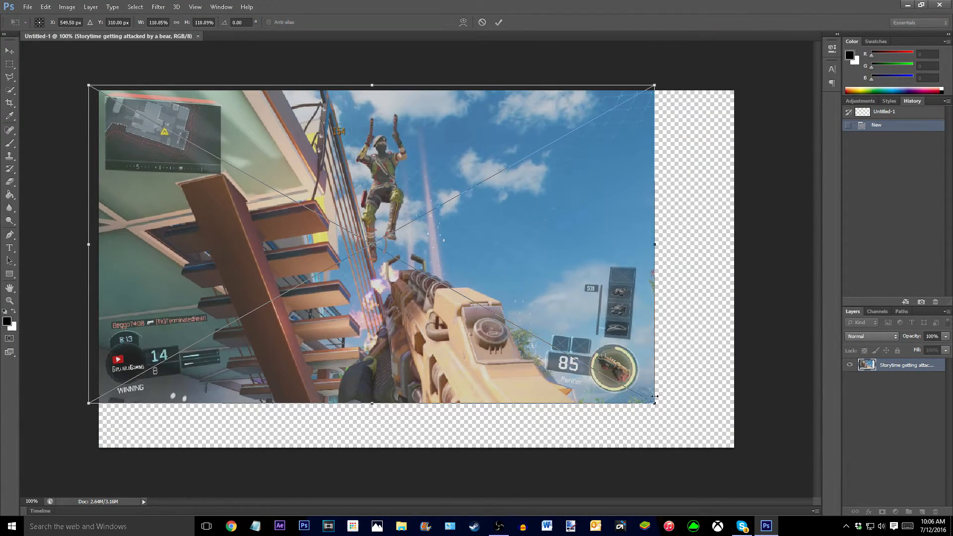
left_click_drag(654, 403, 744, 436)
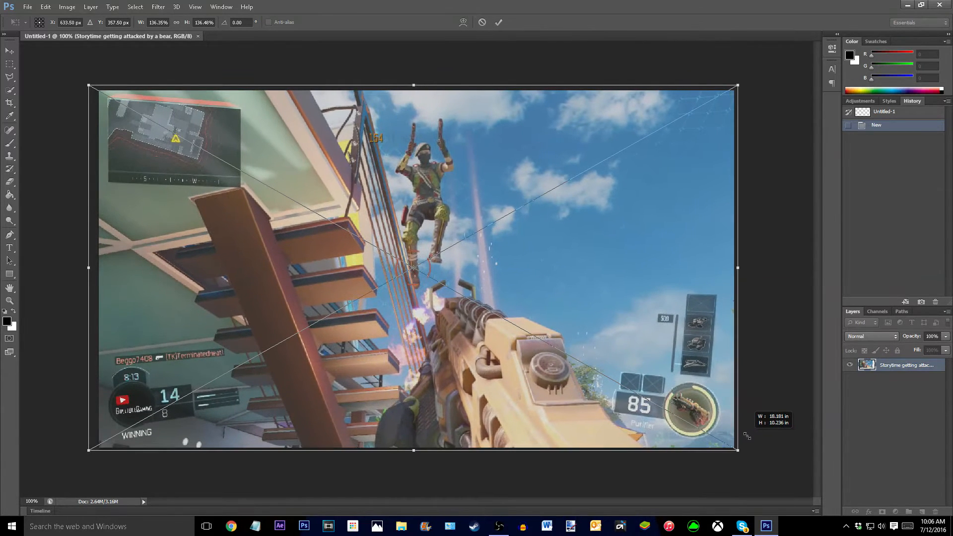
key("Right")
key("Right")
key("Right")
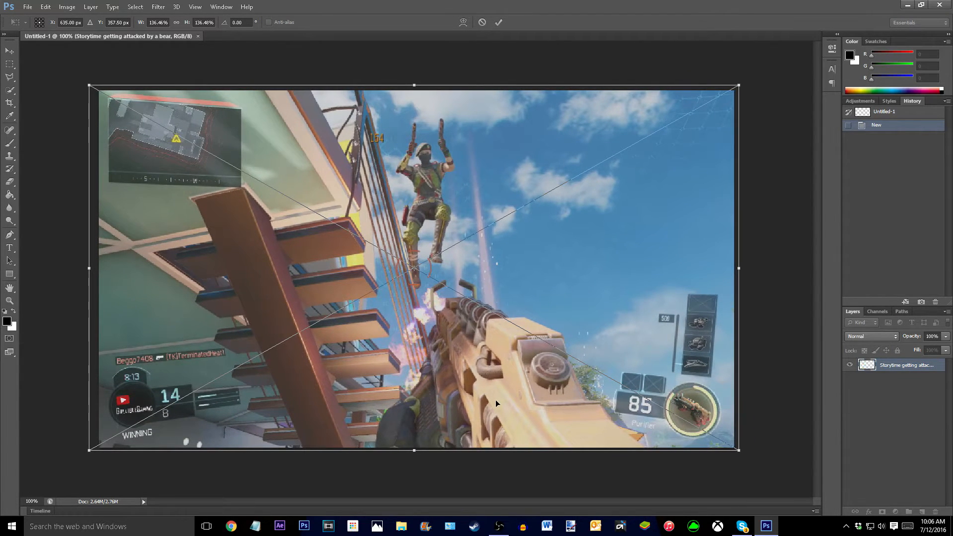
key("Down")
key("Down")
key("Down")
key("Right")
key("Right")
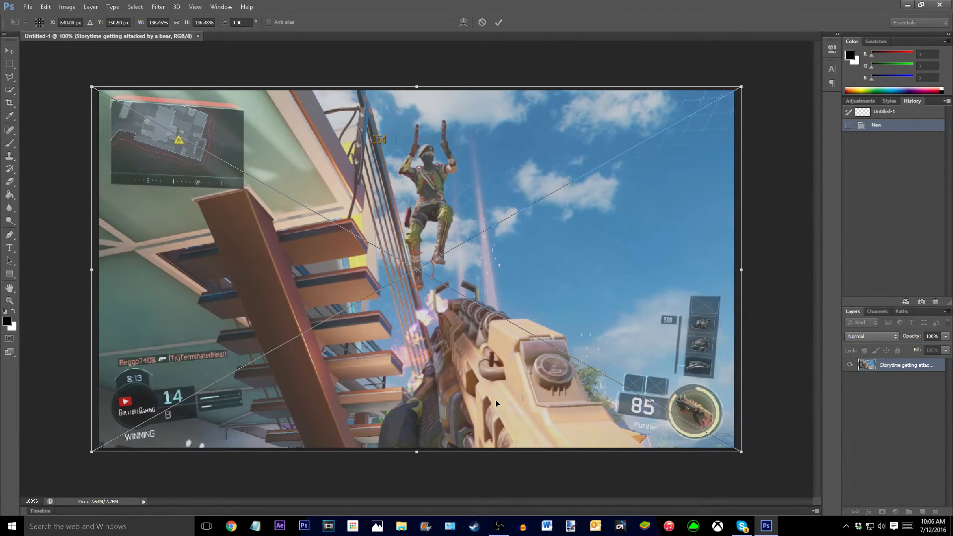
key("Return")
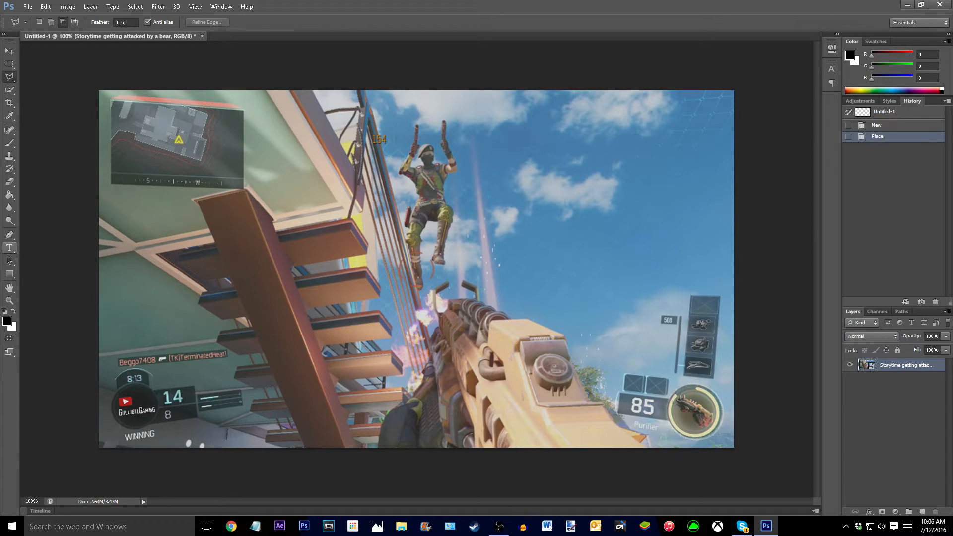
Step: Add the text "WHAT DID I" in black 100 pt ObelixPro across the upper left part of the image
left_click(9, 248)
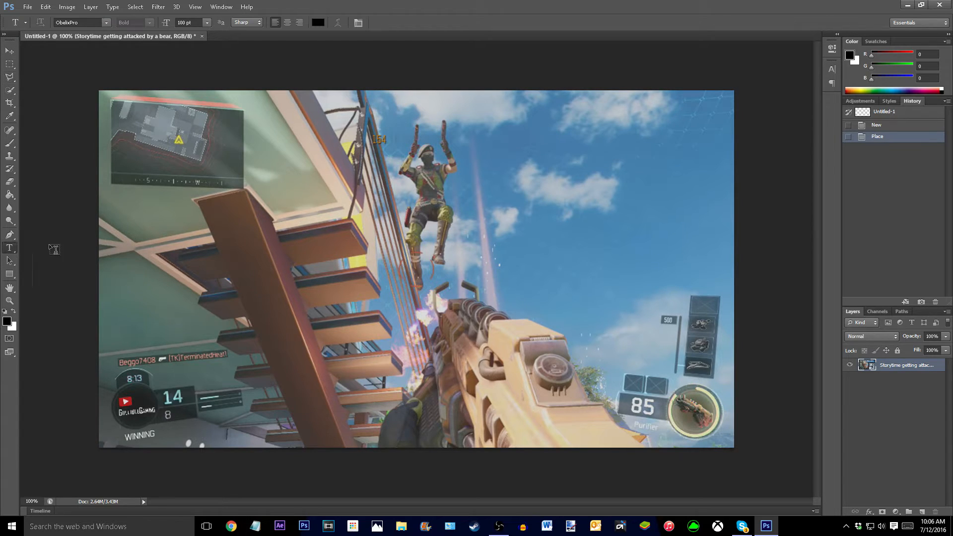
left_click(138, 191)
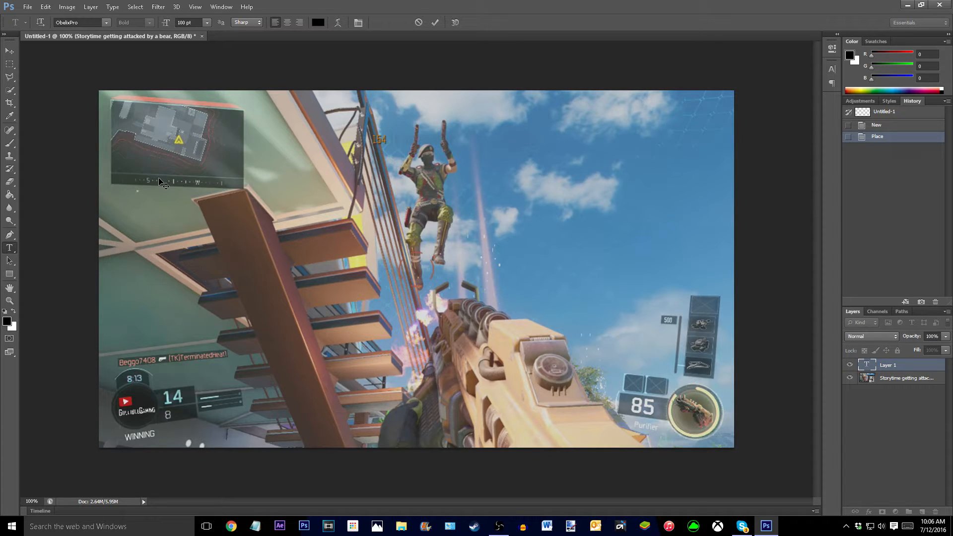
type("W")
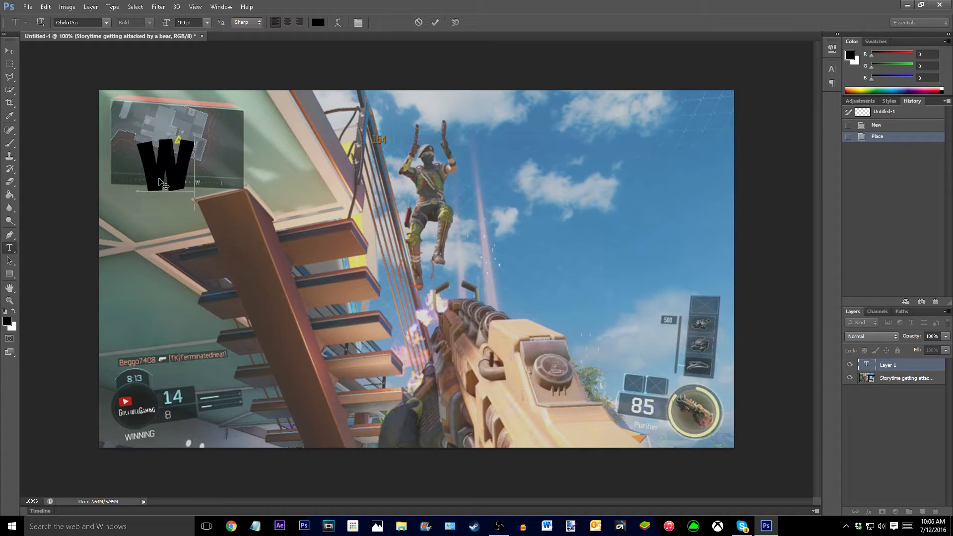
type("HAT DID I")
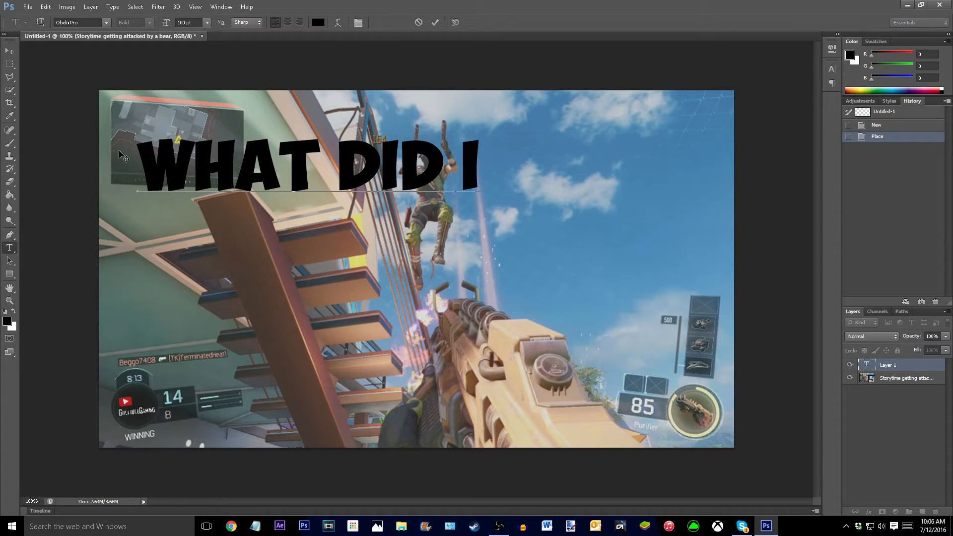
key("ctrl+Return")
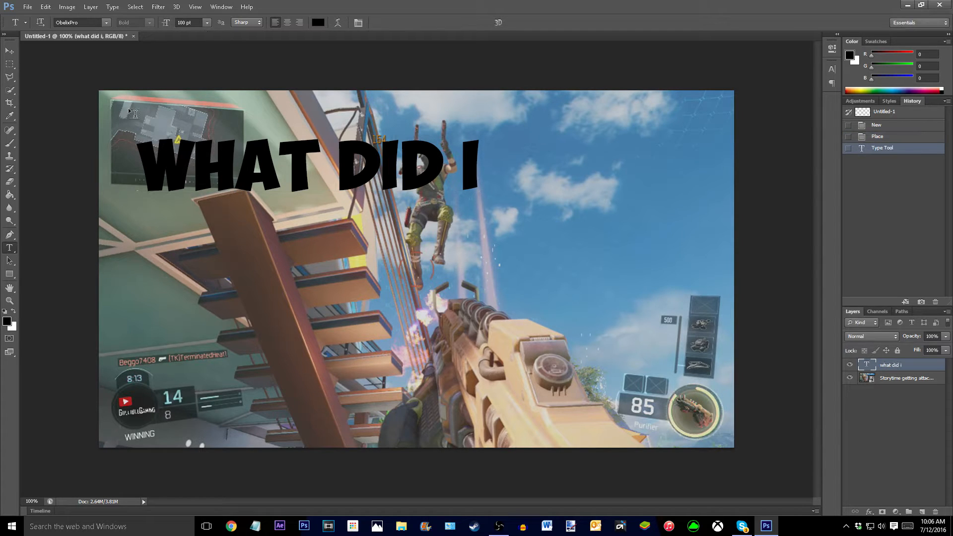
Step: Rotate the "WHAT DID I" text to about -7.3°, enlarge it and move it into the canvas's upper left corner
key("ctrl+t")
left_click_drag(544, 127, 535, 98)
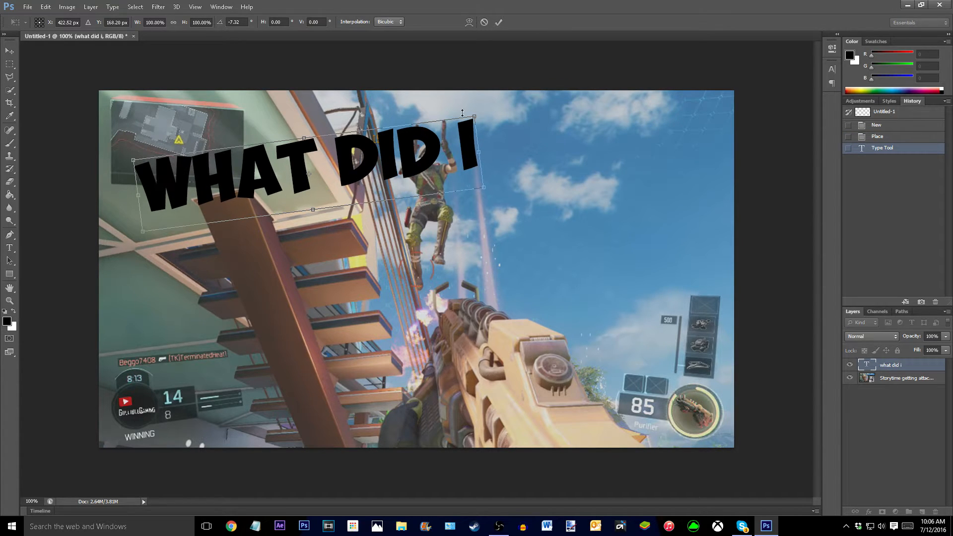
left_click_drag(474, 116, 564, 92)
left_click_drag(467, 150, 421, 141)
key("Return")
Step: Add the text "HIT!!!" in black 100 pt ObelixPro beneath the "WHAT DID I" line
key("t")
left_click(213, 241)
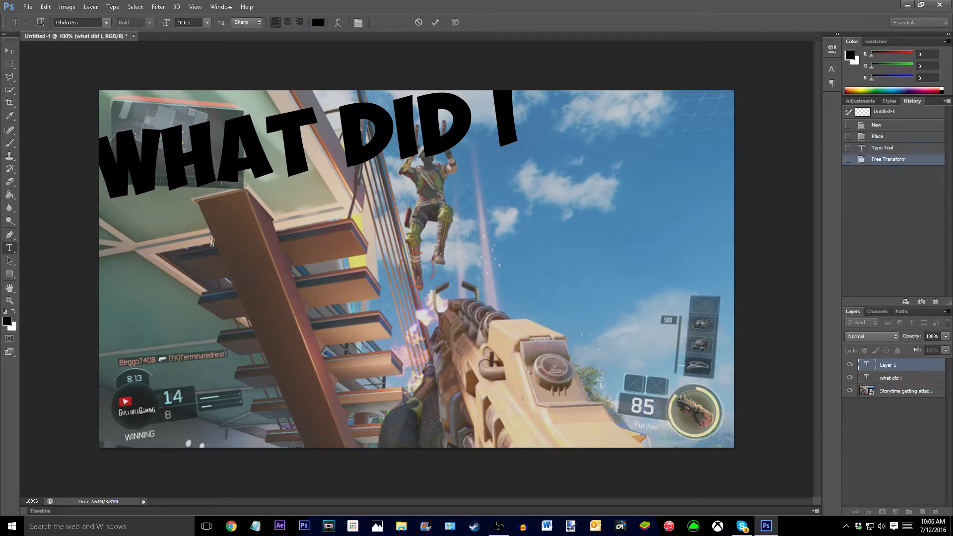
type("hit")
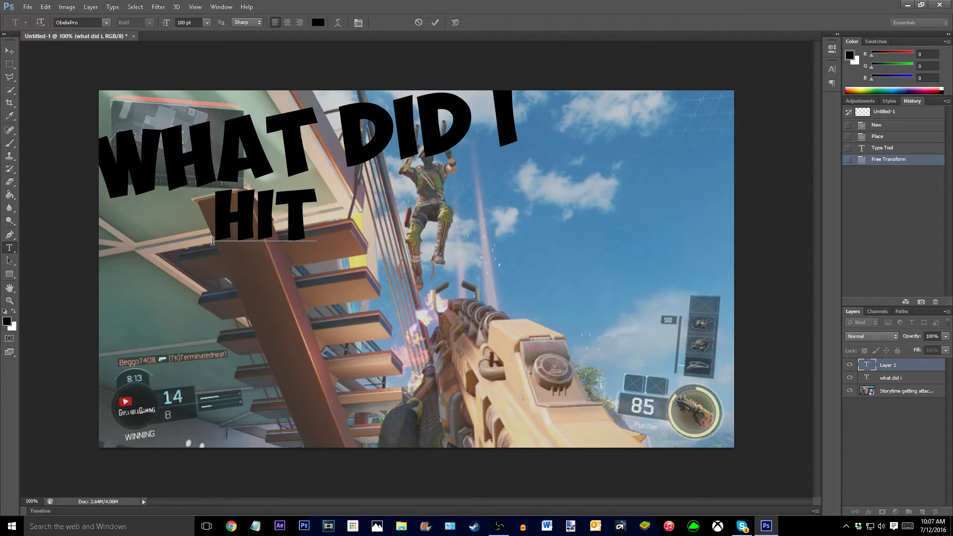
type("!!!")
key("ctrl+Return")
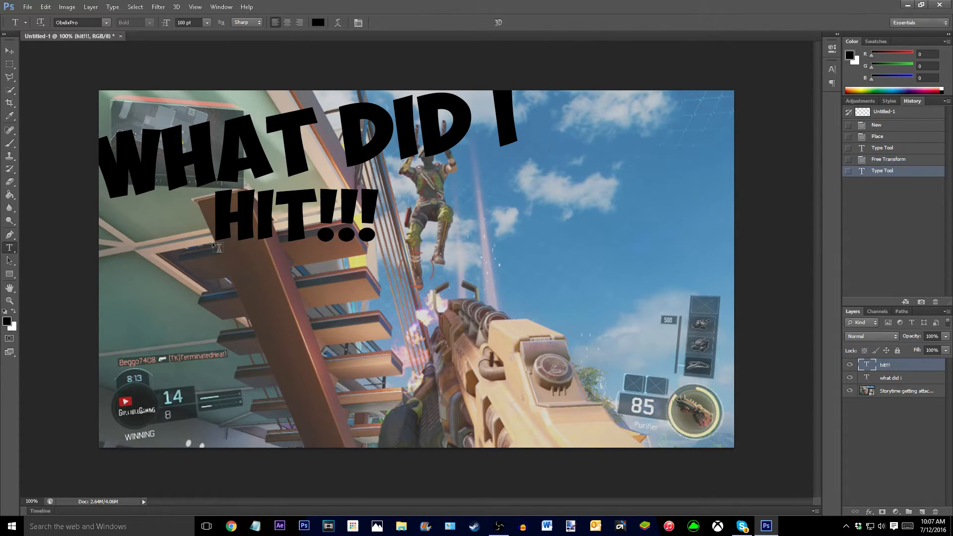
Step: Enlarge the "HIT!!!" text to about 197 pt, slant it upward like the first line and place it at the canvas's left edge
key("ctrl+t")
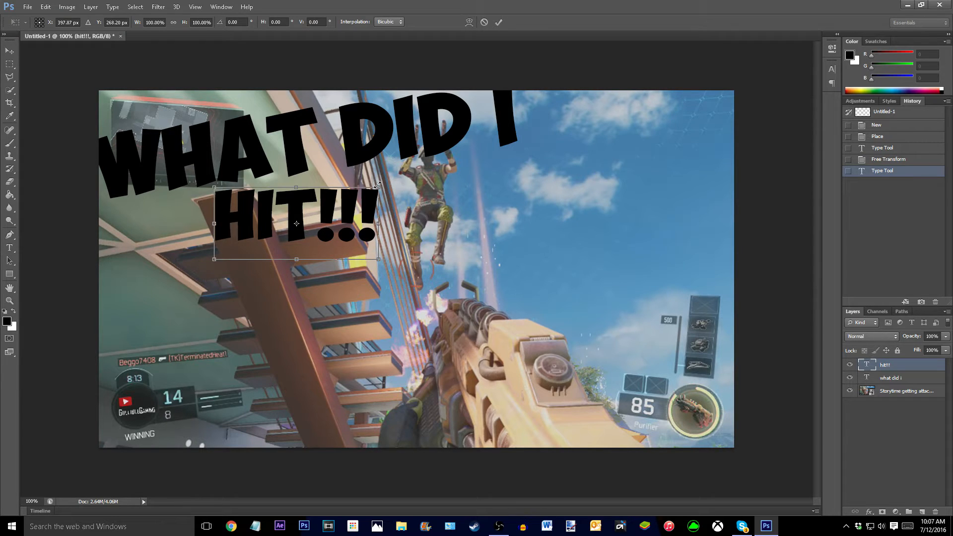
left_click_drag(378, 185, 539, 117)
left_click_drag(607, 114, 595, 83)
left_click_drag(459, 172, 356, 298)
key("Return")
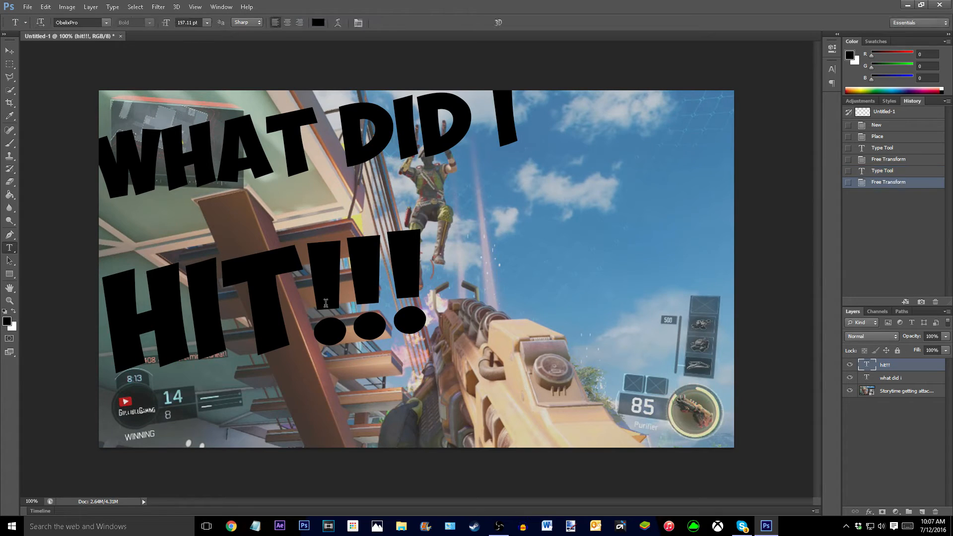
Step: Scale the "HIT!!!" text down to about 92% and move it up directly beneath "WHAT DID I"
key("ctrl+t")
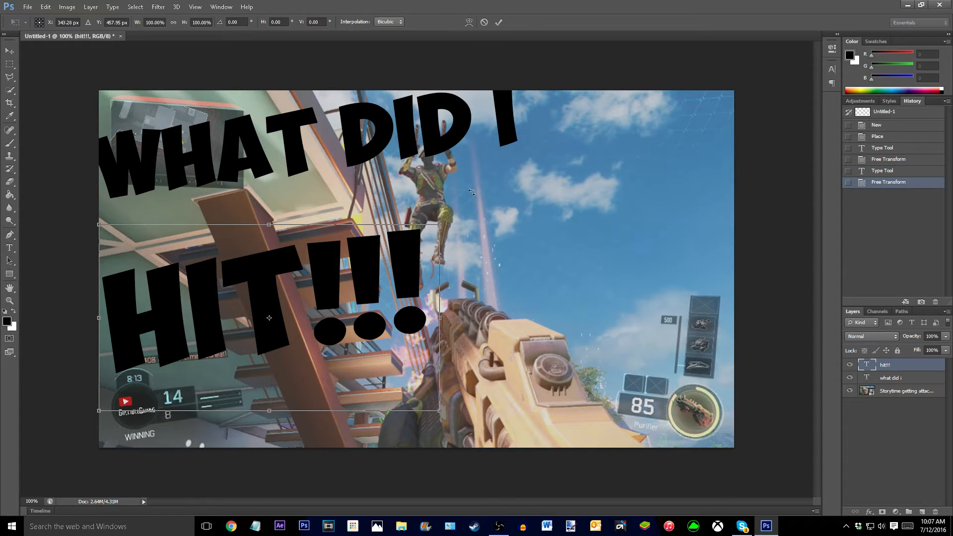
left_click_drag(442, 226, 412, 240)
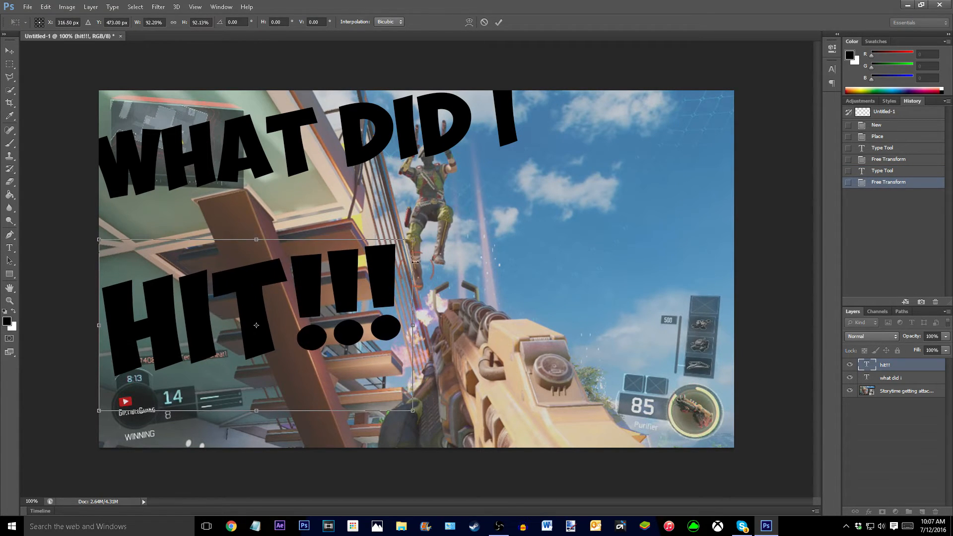
key("Return")
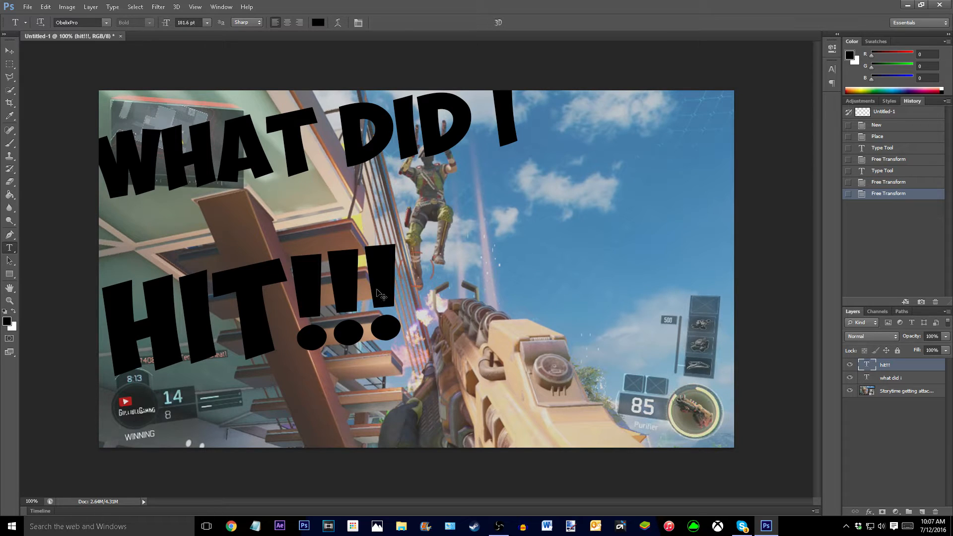
key("ctrl+t")
left_click_drag(269, 345, 269, 291)
key("Return")
key("t")
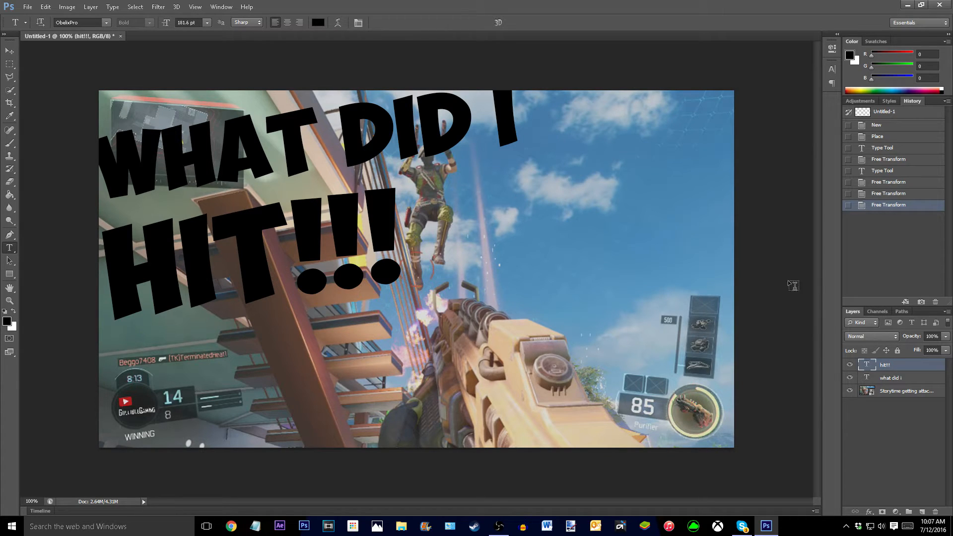
Step: Hide both text layers and switch to the Polygonal Lasso tool
left_click(850, 365)
left_click(850, 378)
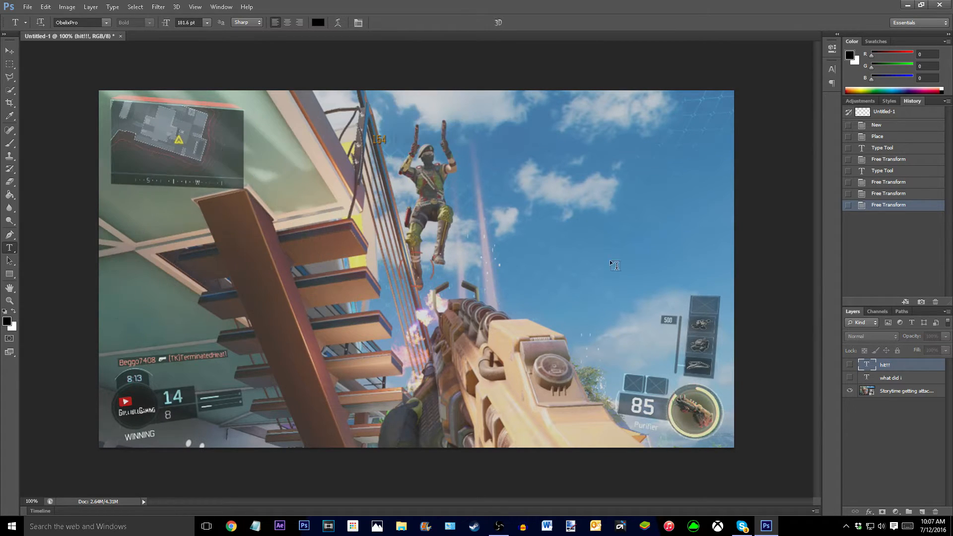
left_click(9, 78)
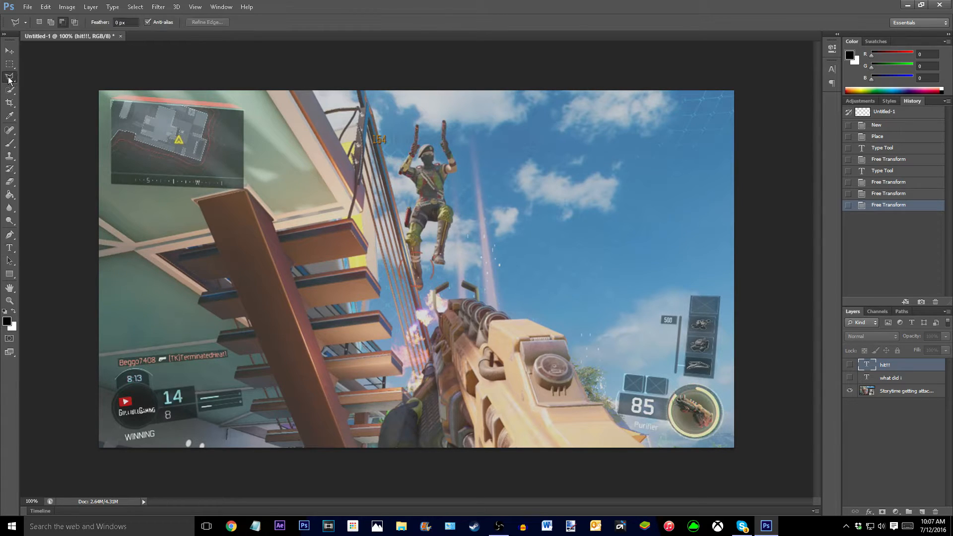
right_click(9, 78)
left_click(46, 75)
right_click(13, 78)
left_click(15, 81)
right_click(7, 80)
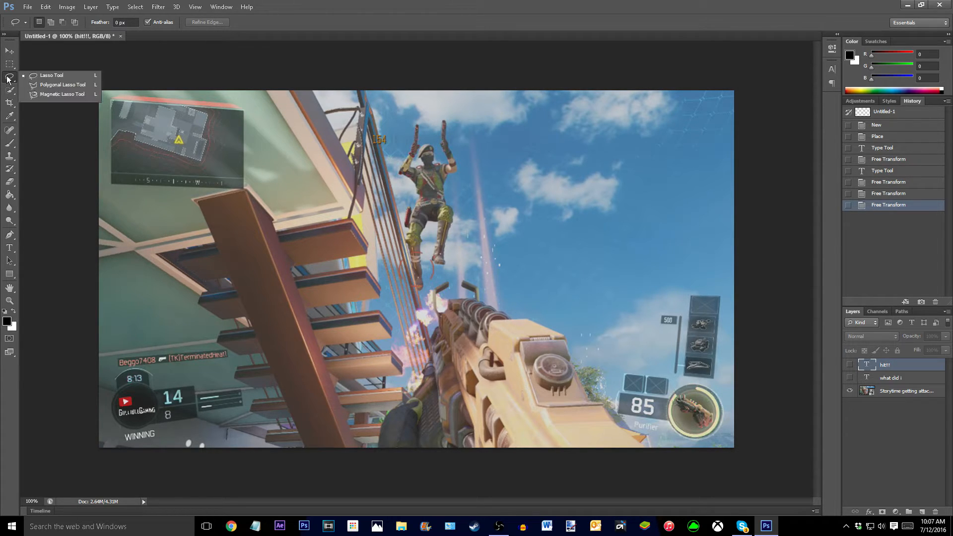
left_click(60, 85)
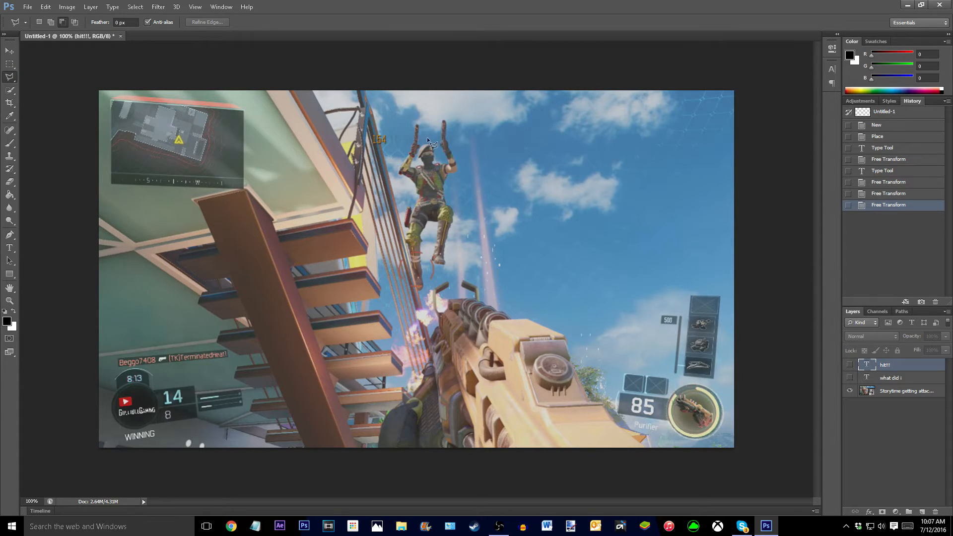
Step: Try to trace the airborne soldier's body and legs with the Polygonal Lasso at 200% zoom
key("ctrl+plus")
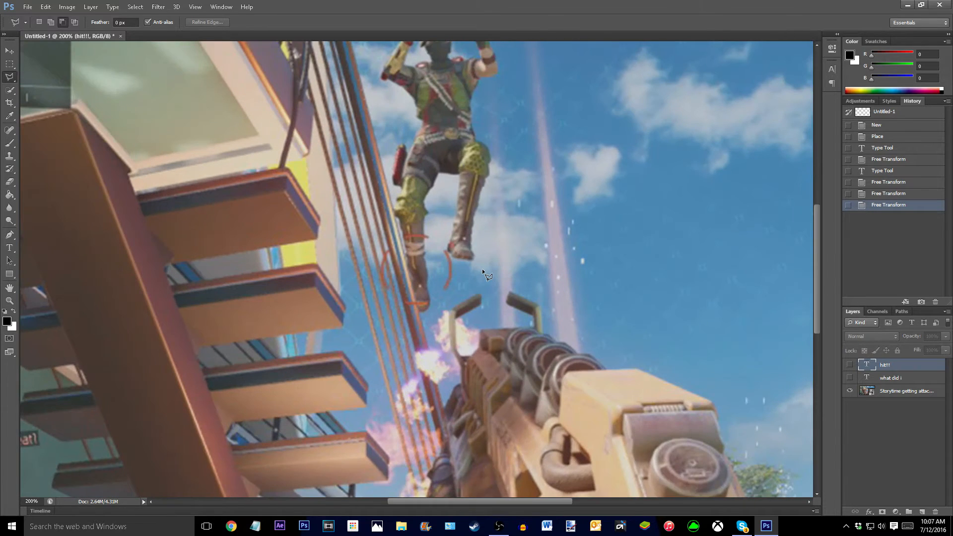
scroll(472, 256, "up", 2)
scroll(472, 255, "up", 3)
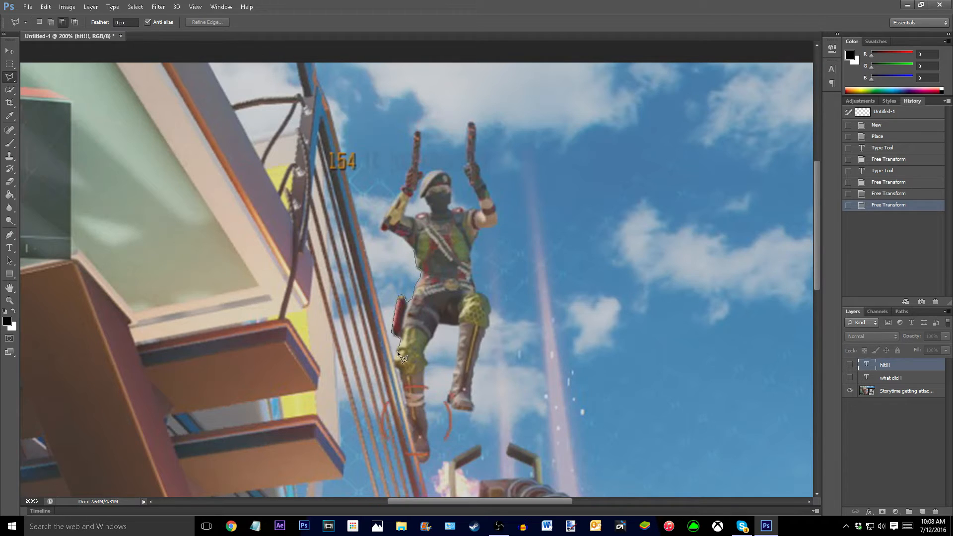
left_click(401, 377)
left_click(442, 332)
double_click(473, 408)
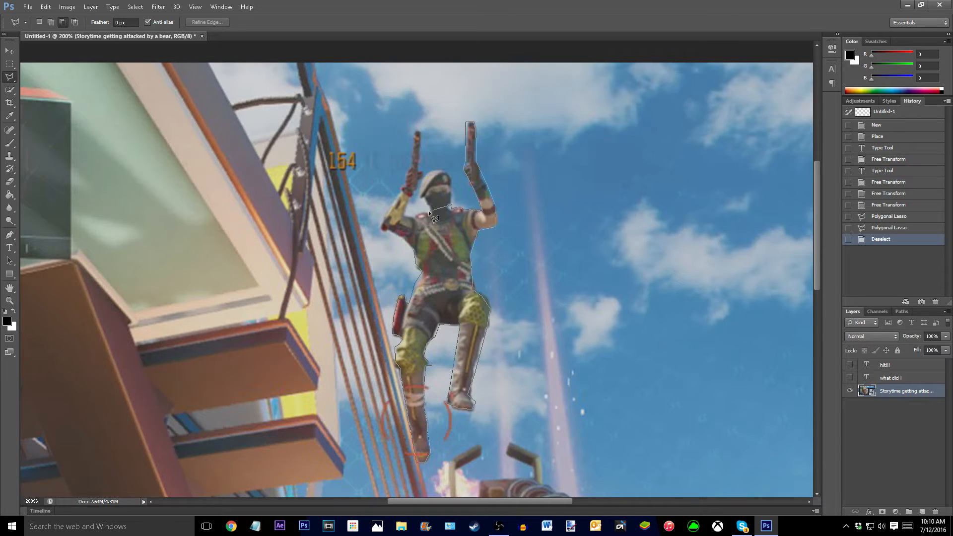
Step: Complete the Polygonal Lasso outline around the soldier's head, raised arms and pistols and close it into a selection
scroll(419, 174, "up", 2)
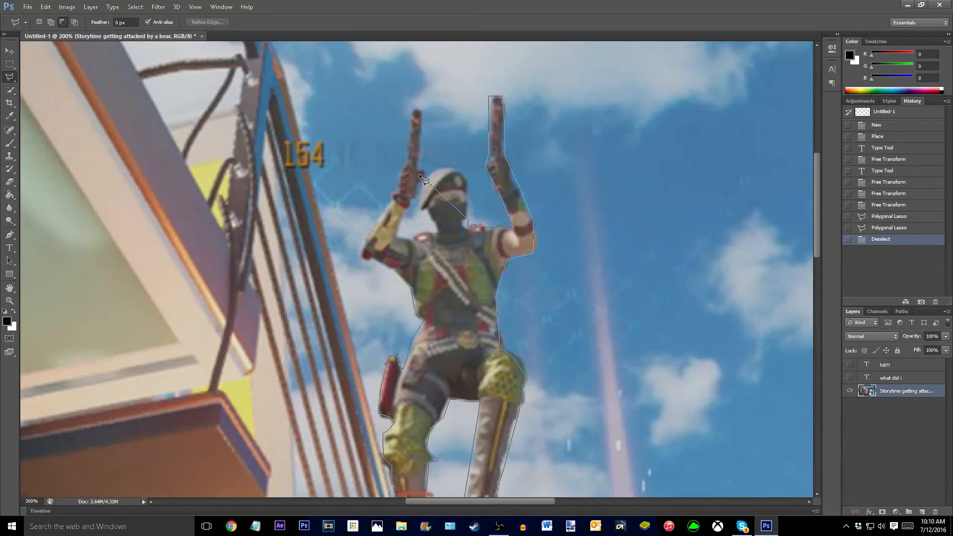
scroll(419, 173, "up", 1)
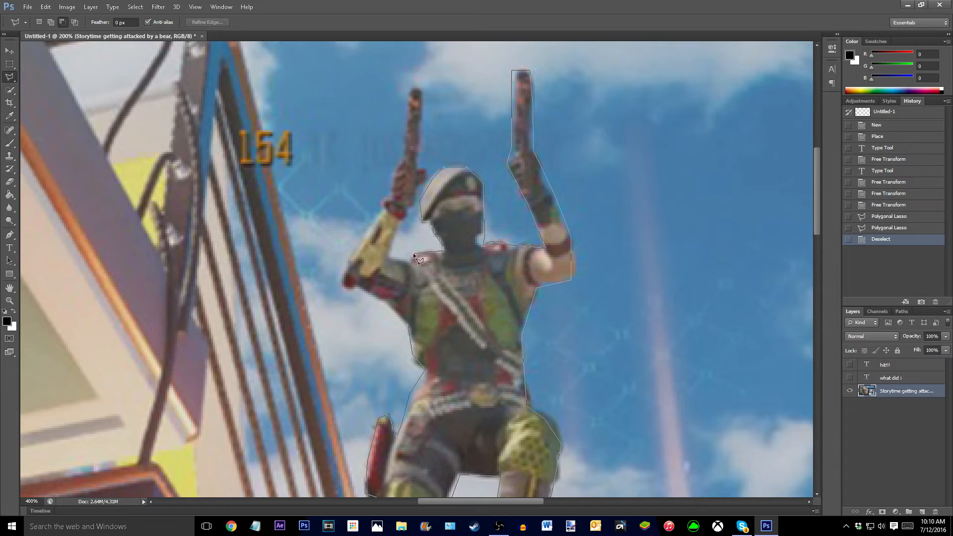
left_click(388, 257)
left_click(401, 219)
scroll(422, 82, "up", 3)
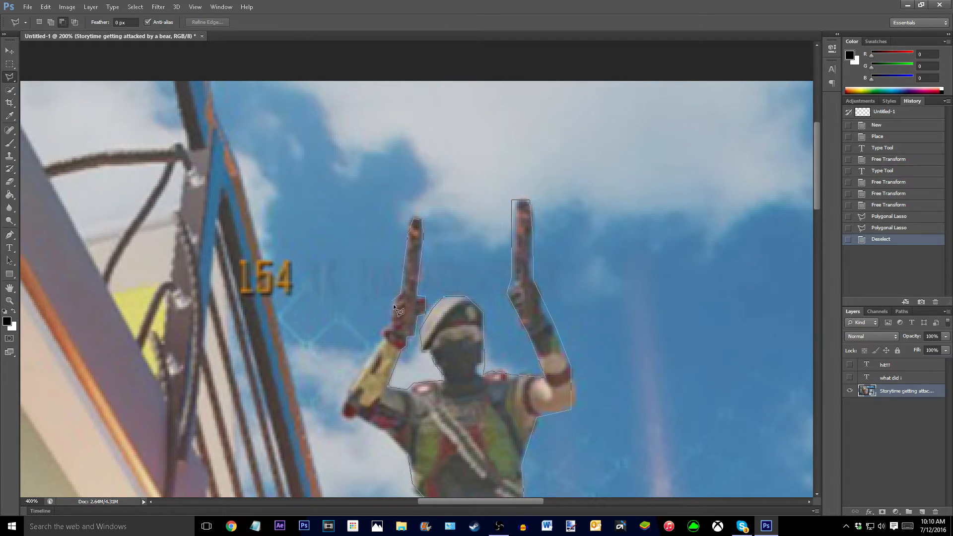
double_click(365, 437)
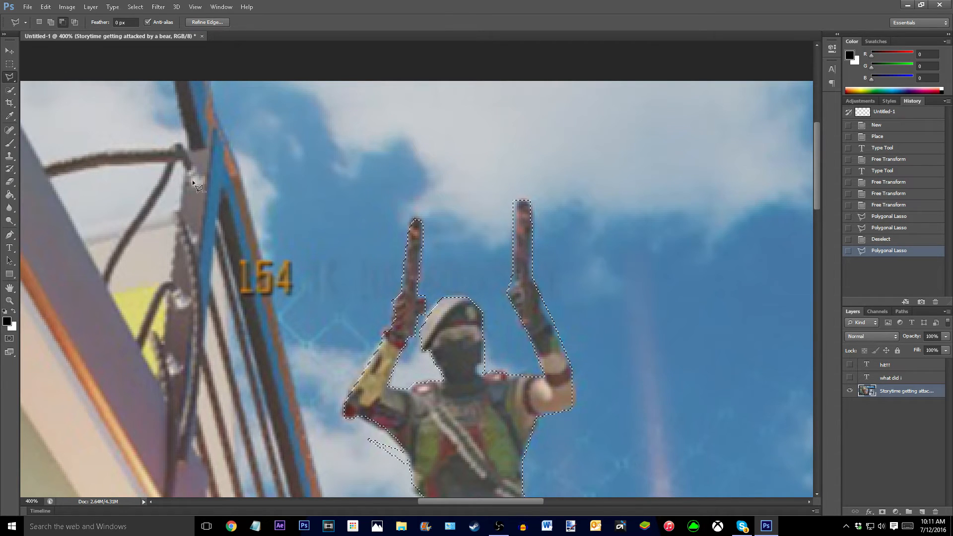
Step: Trim the excess areas beneath the soldier's elbow and beside the neck from the selection
left_click(410, 467)
left_click(352, 455)
double_click(360, 417)
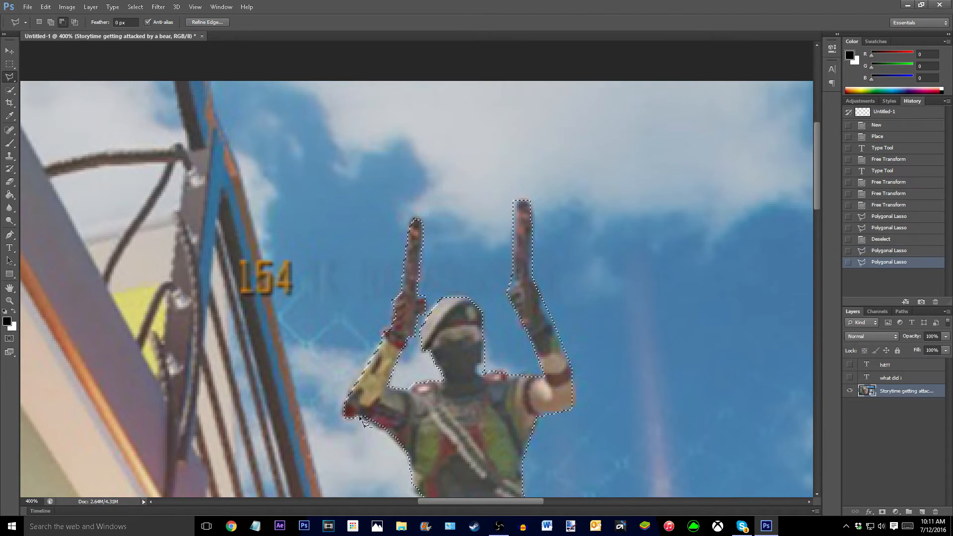
left_click(476, 364)
left_click(482, 373)
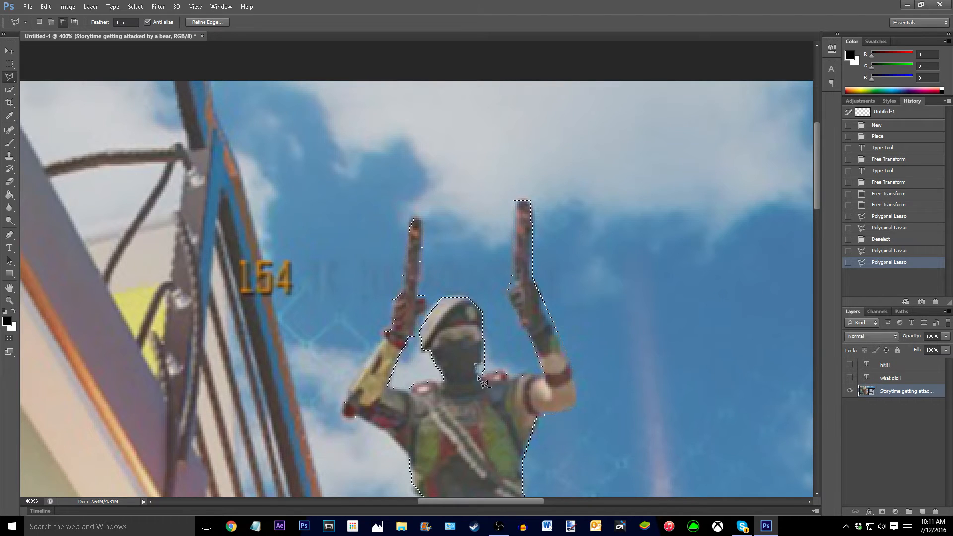
double_click(510, 357)
Step: Copy the selected soldier from the background image and paste it onto a new layer
scroll(612, 352, "down", 10)
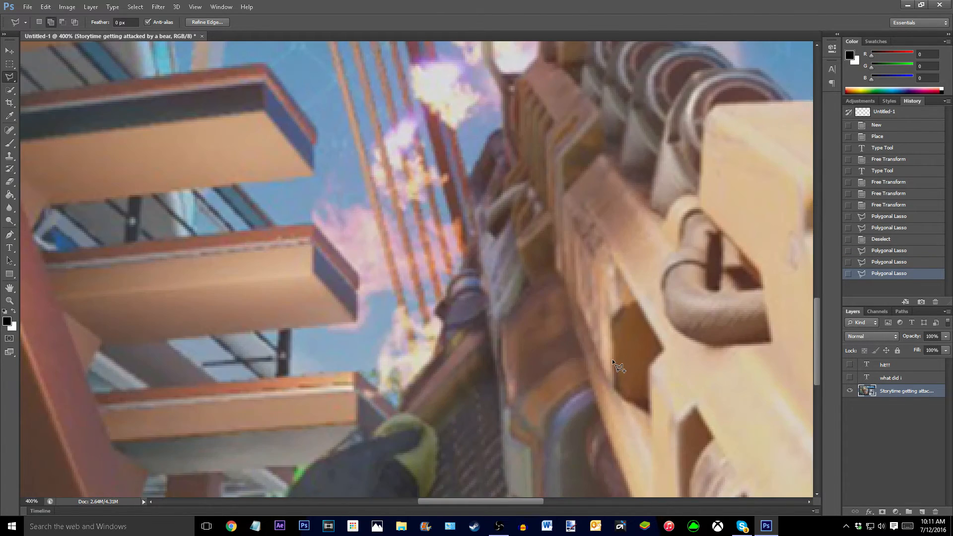
scroll(612, 359, "up", 15)
scroll(685, 280, "down", 3)
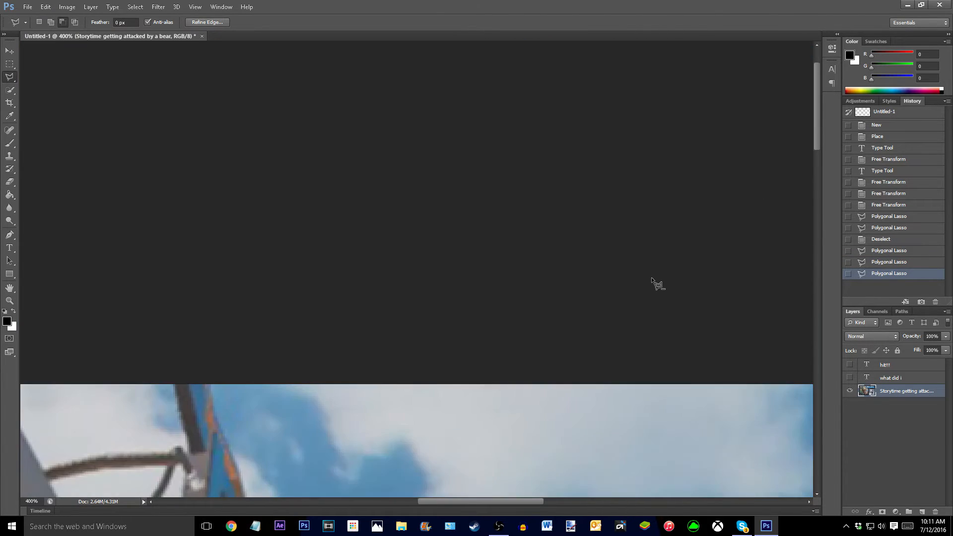
key("ctrl+minus")
key("ctrl+minus")
key("ctrl+minus")
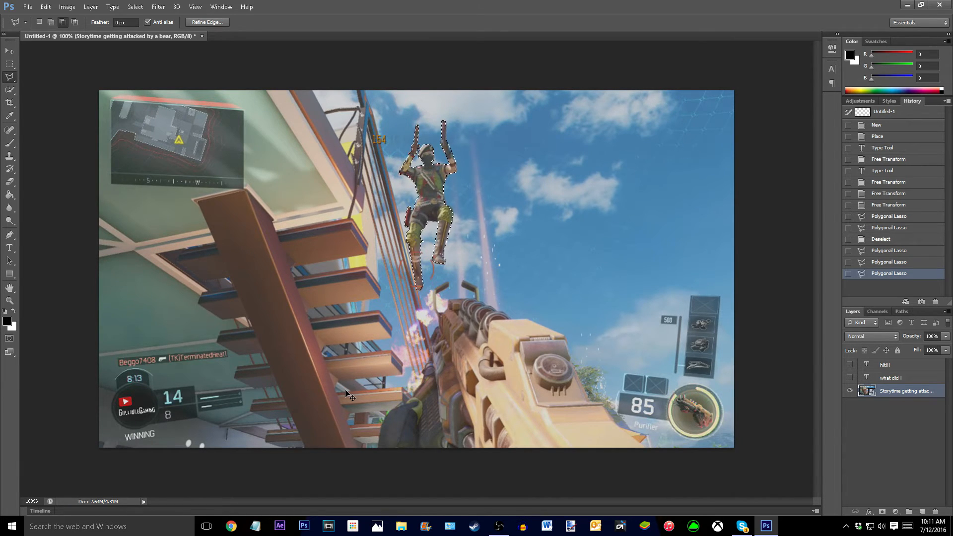
key("ctrl+v")
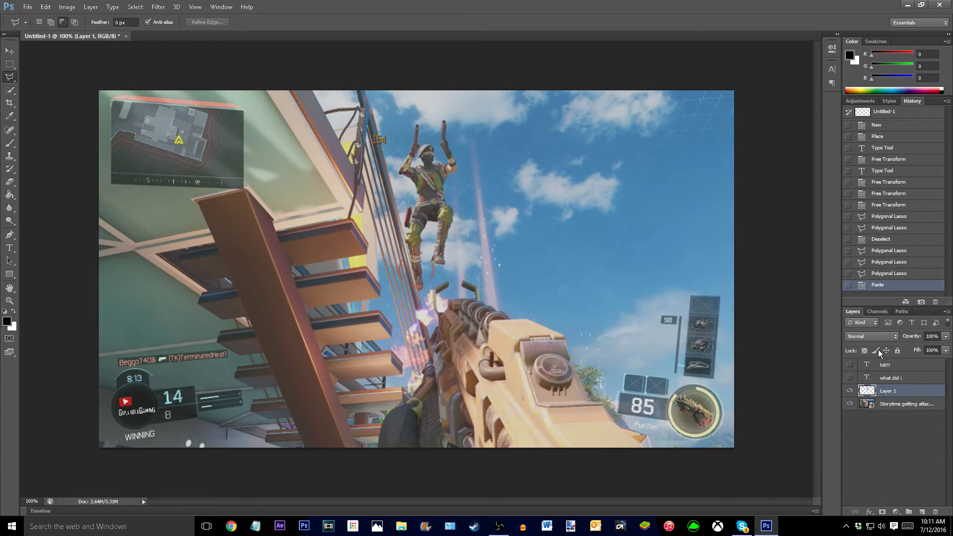
Step: Move the soldier cutout layer above both text layers and make the two text layers visible again
left_click_drag(902, 392, 891, 362)
left_click(850, 377)
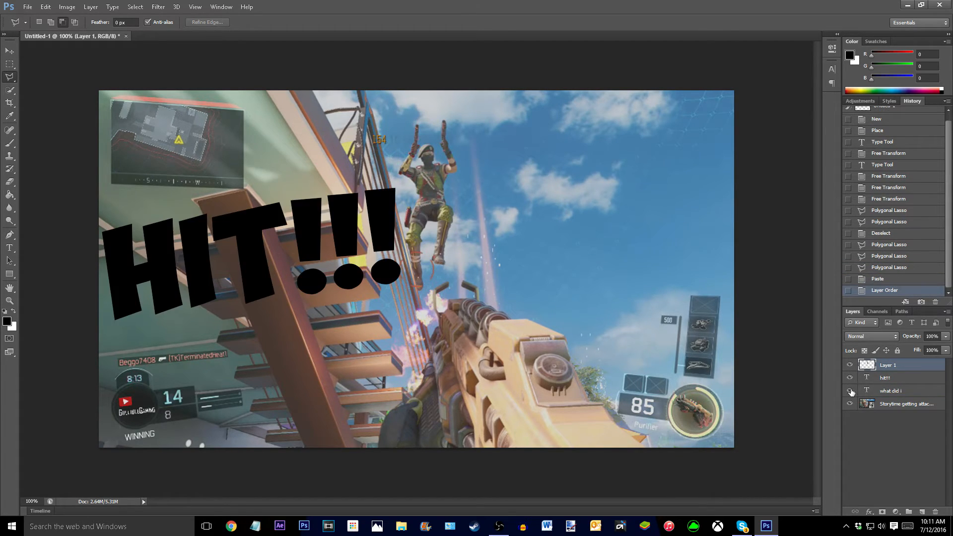
left_click(850, 390)
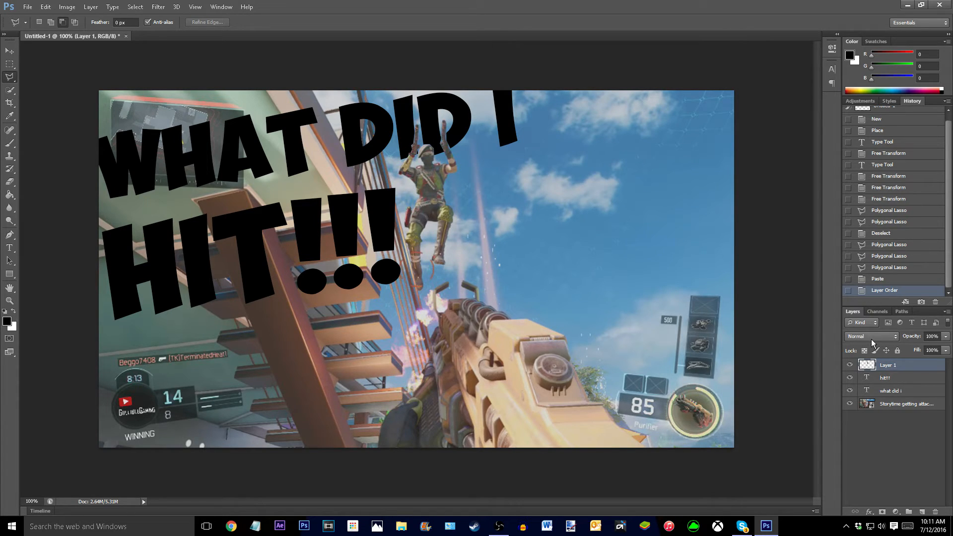
Step: Add Drop Shadow, Gradient Overlay and Stroke effects to the "what did i" text layer
left_click(897, 380)
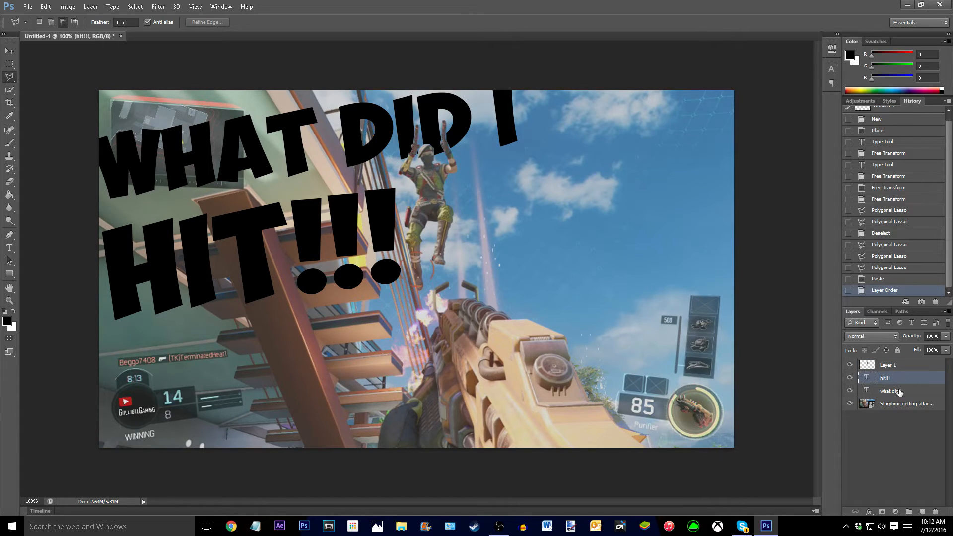
left_click(900, 392)
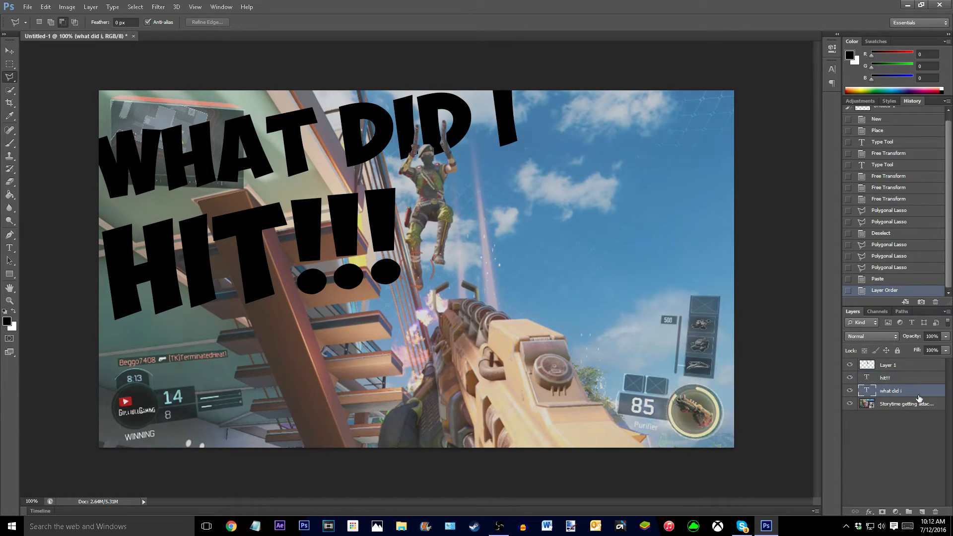
left_click(870, 511)
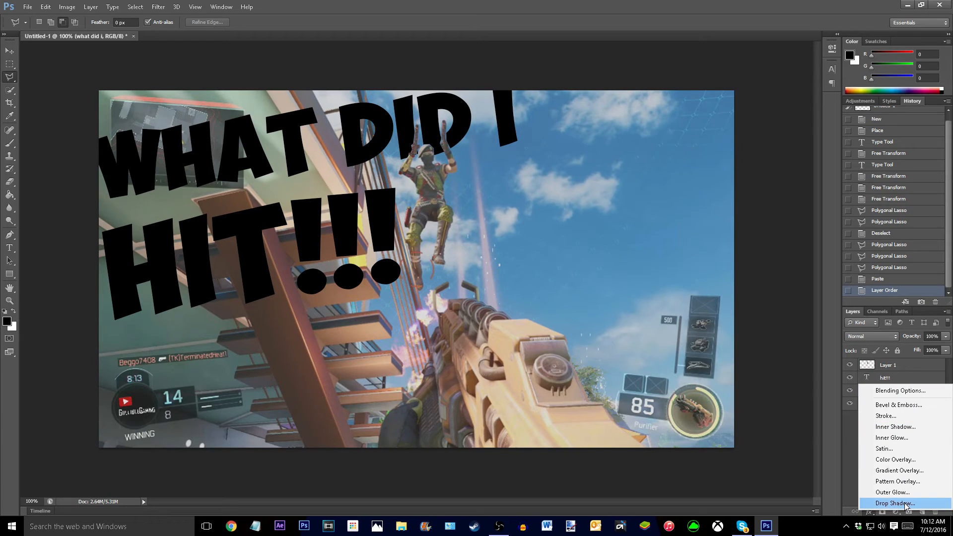
left_click(895, 503)
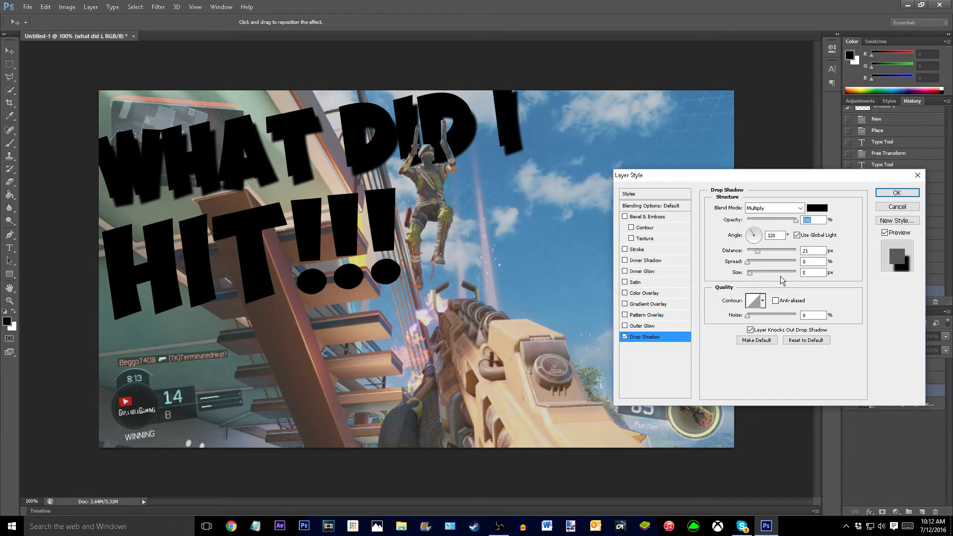
left_click(650, 308)
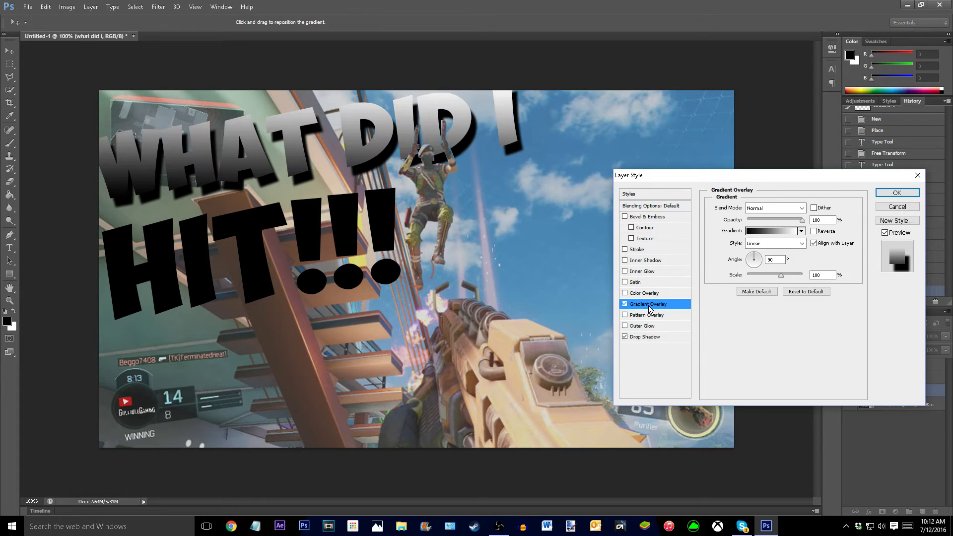
left_click(638, 250)
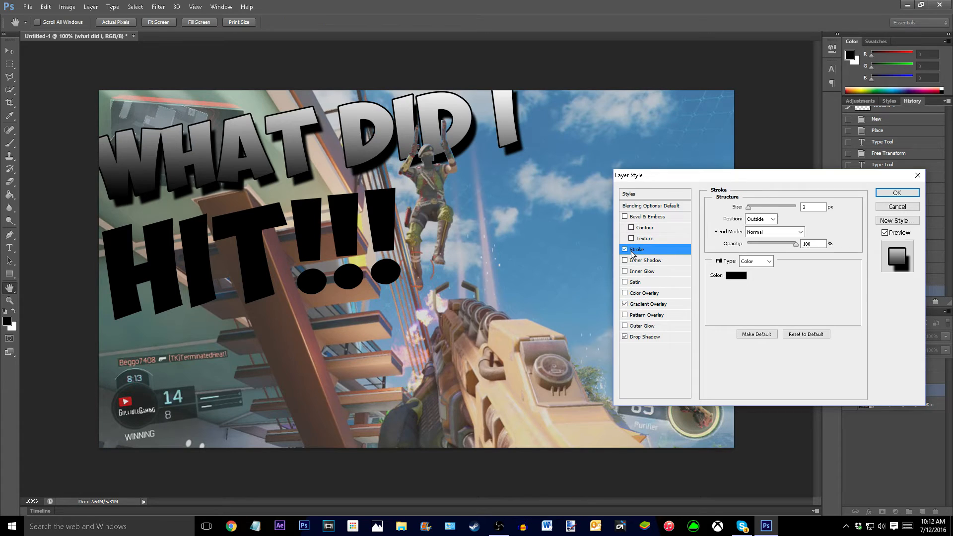
Step: Set the starting colour stop of the text's gradient overlay to light yellow f3ff6b
left_click(643, 305)
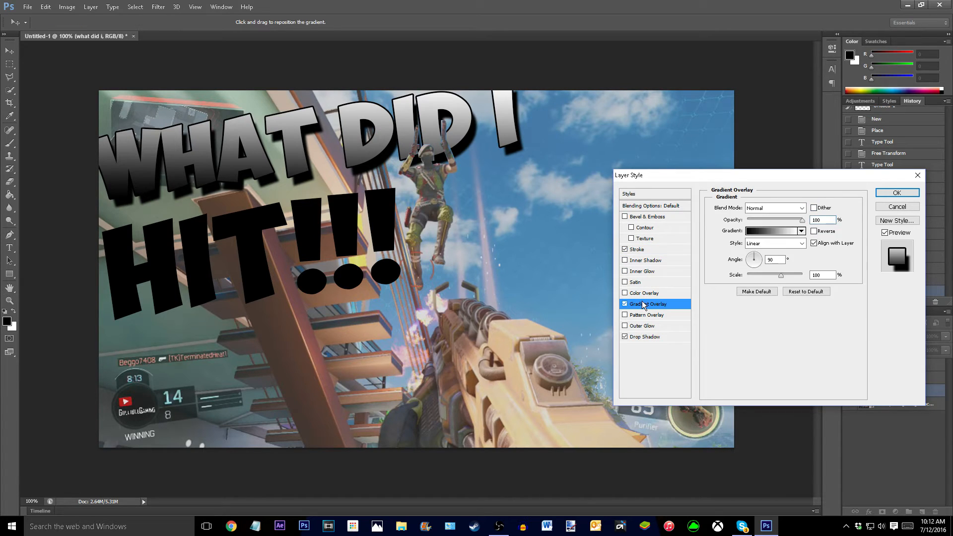
left_click(757, 235)
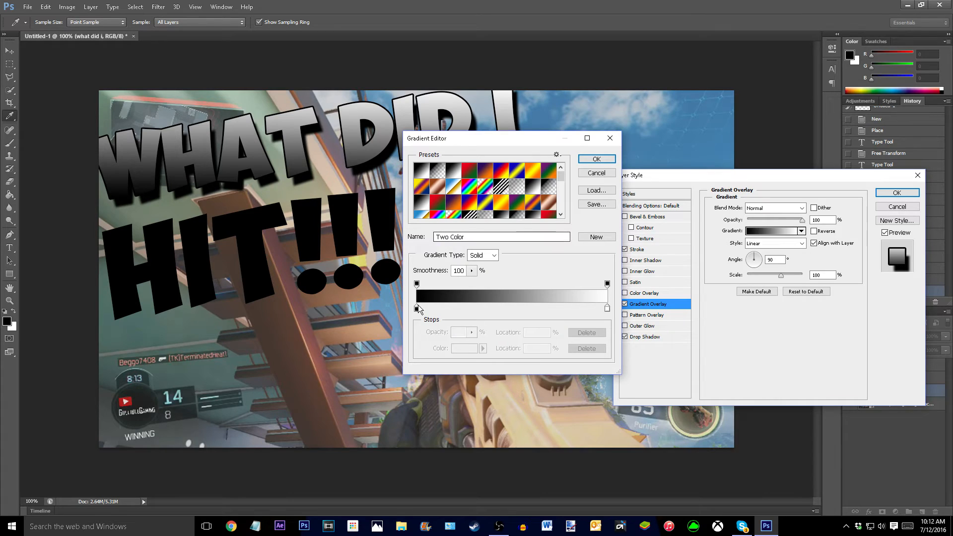
left_click(417, 309)
left_click(464, 348)
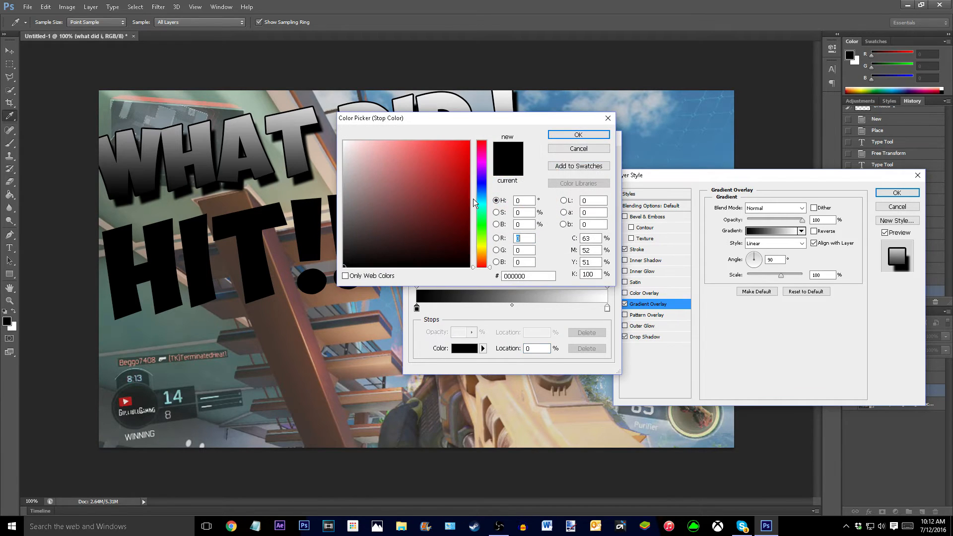
left_click(482, 218)
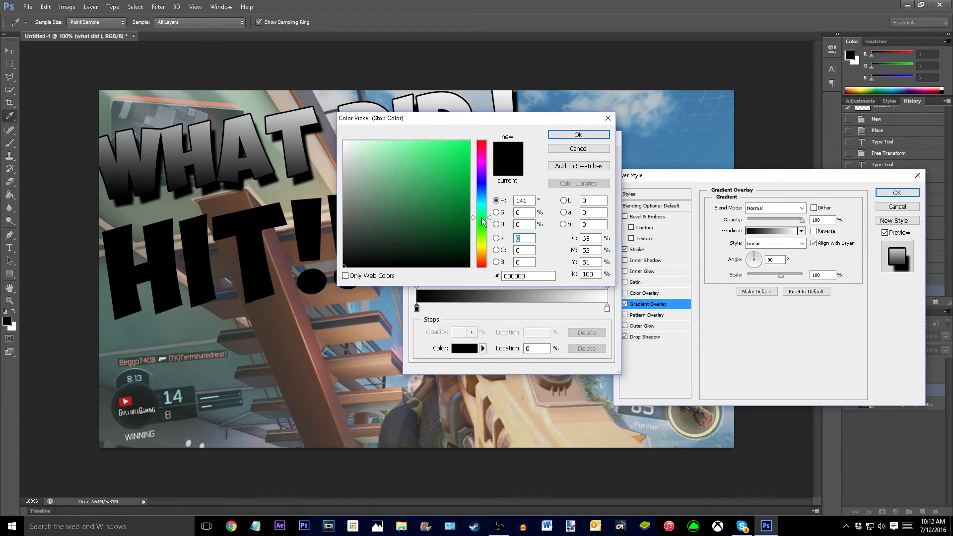
left_click(485, 245)
left_click(417, 142)
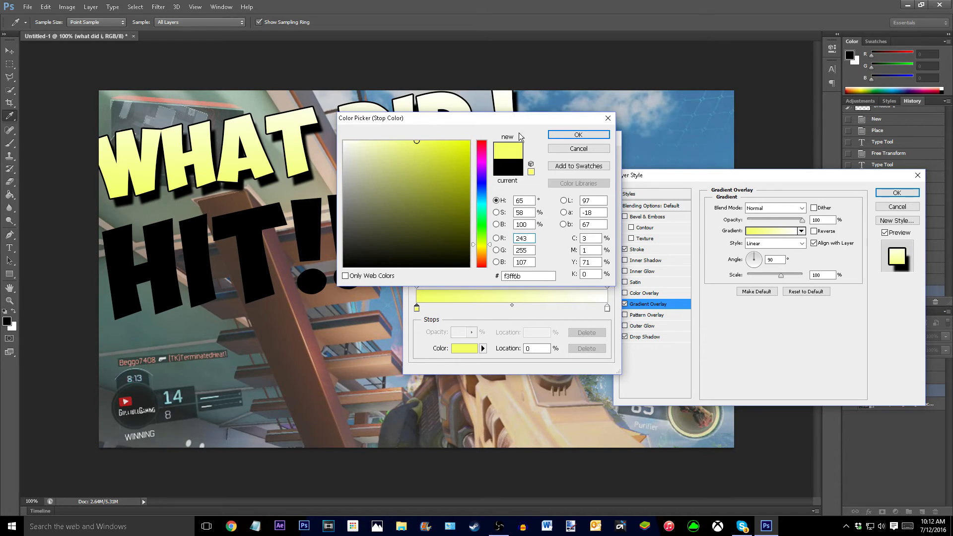
left_click(578, 134)
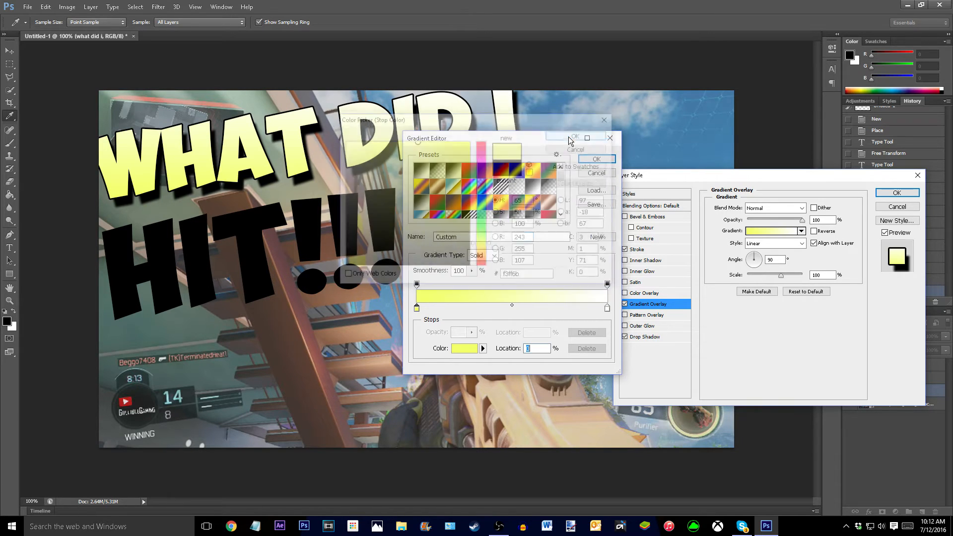
Step: Set the gradient's end colour stop to light green 5bff8d and accept the edited gradient
left_click(607, 308)
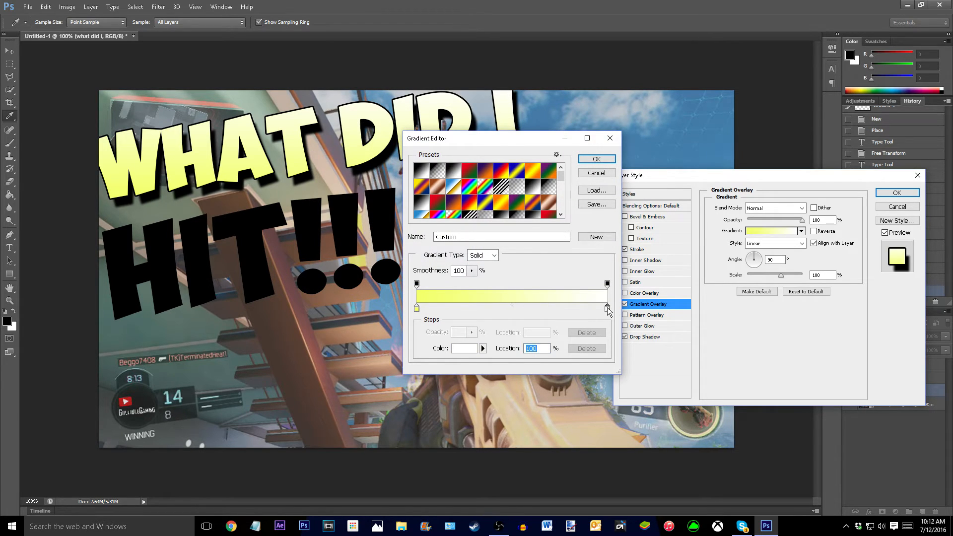
double_click(607, 308)
left_click(485, 219)
left_click(439, 143)
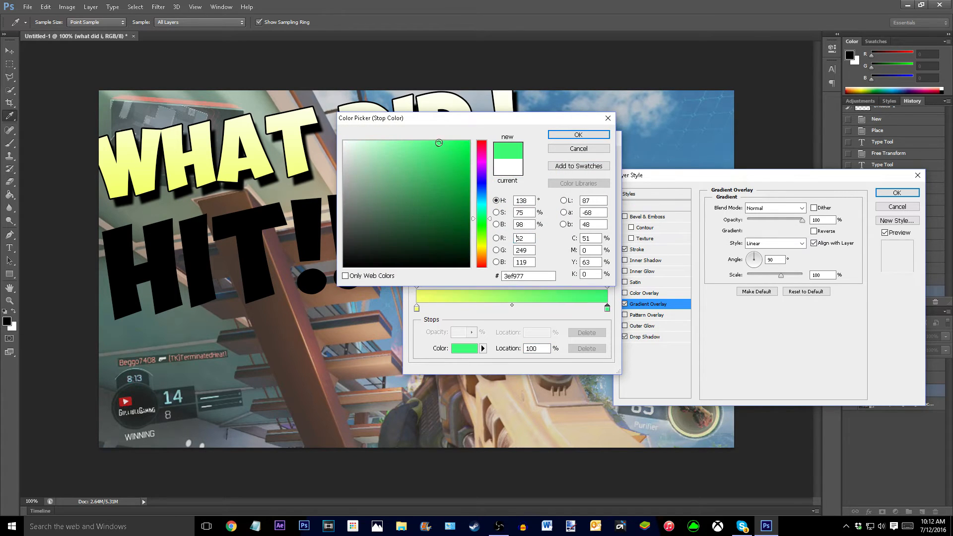
left_click_drag(439, 143, 426, 124)
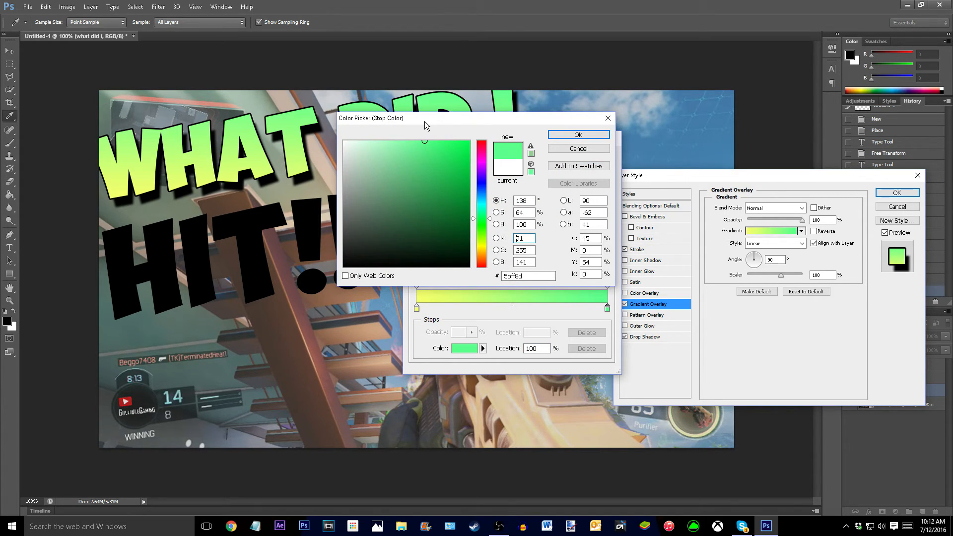
left_click(592, 139)
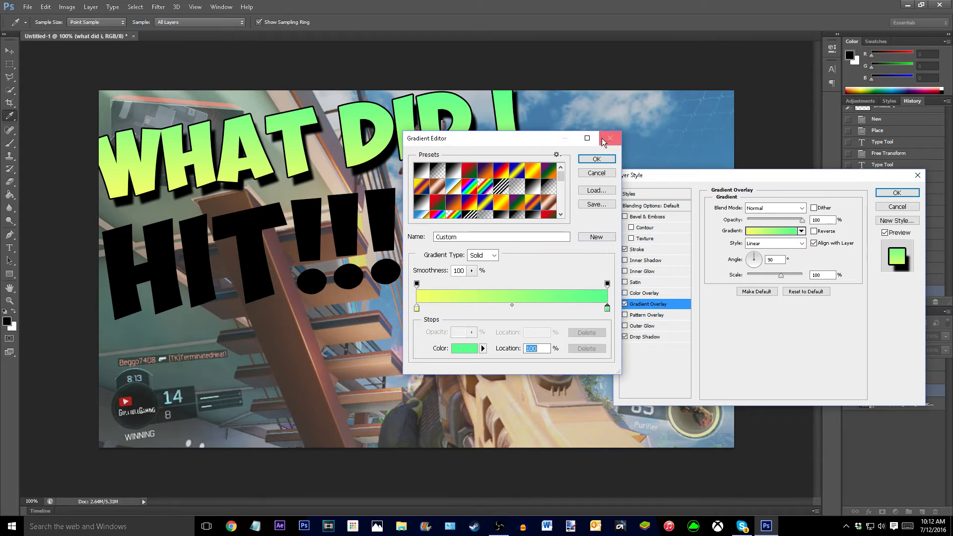
left_click(597, 159)
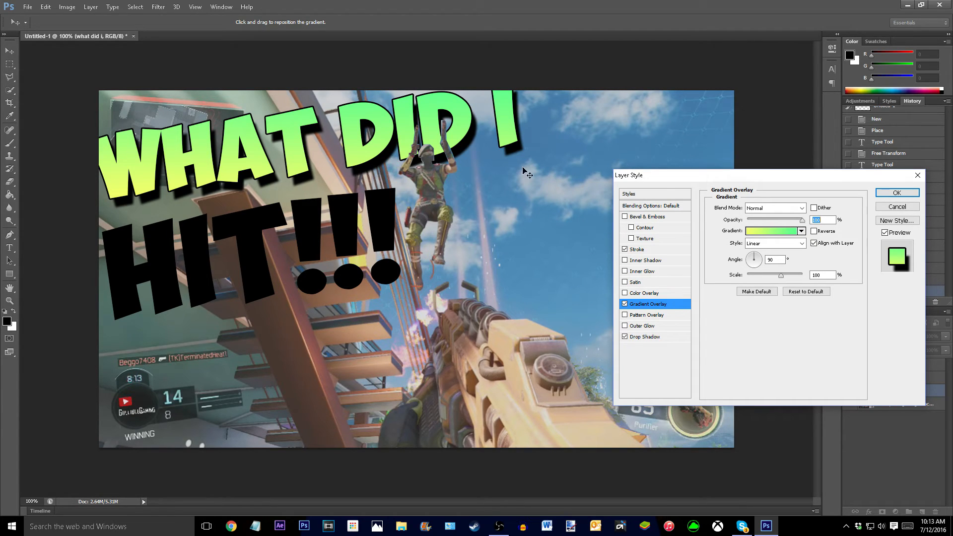
Step: Reverse the gradient overlay's direction and apply the layer style to the "what did i" text
left_click(814, 231)
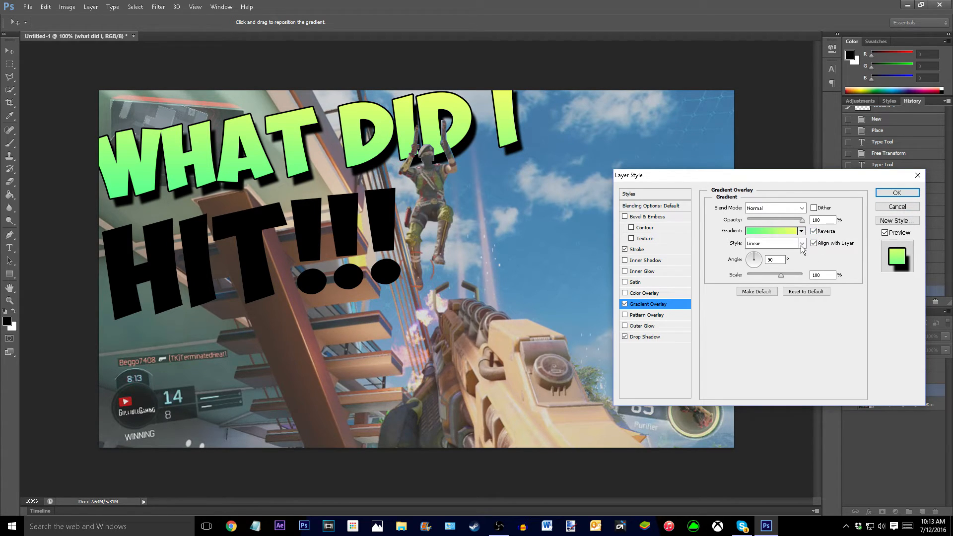
left_click(814, 231)
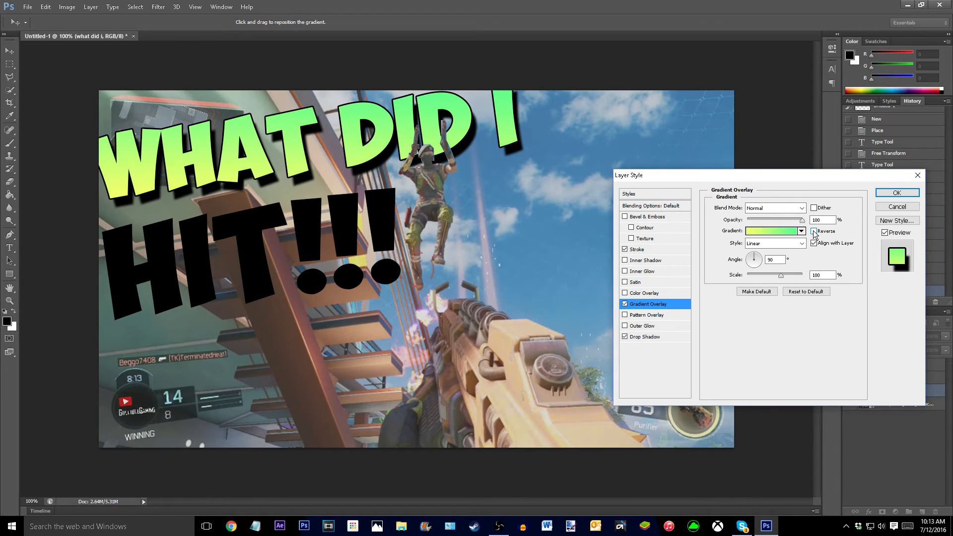
left_click(813, 231)
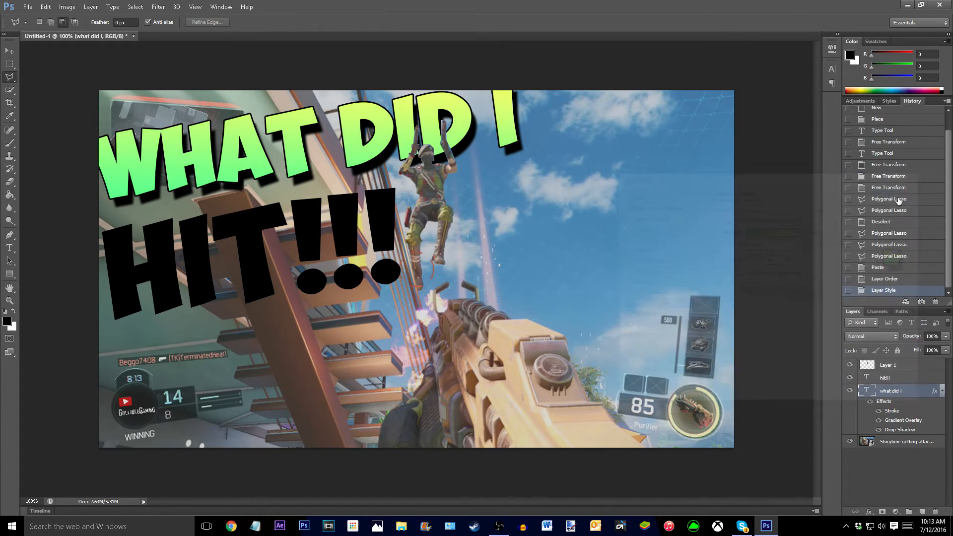
left_click(897, 193)
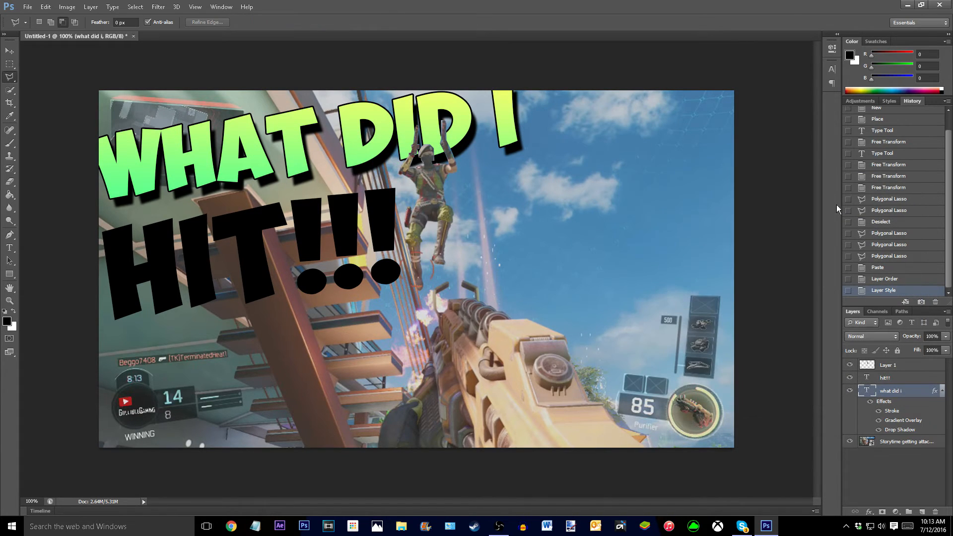
Step: Copy the layer style from the "what did i" layer and paste it onto the "hit!!!" layer
left_click(941, 391)
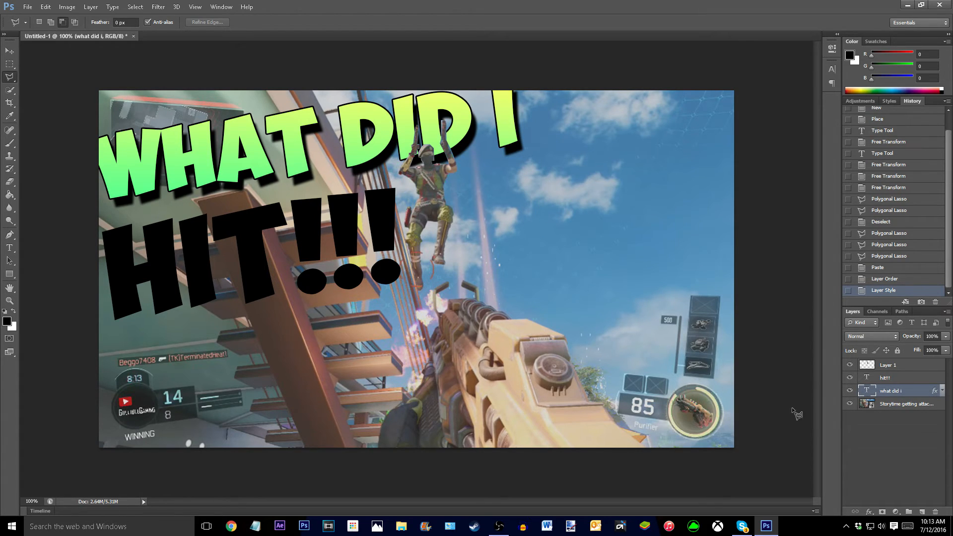
right_click(897, 400)
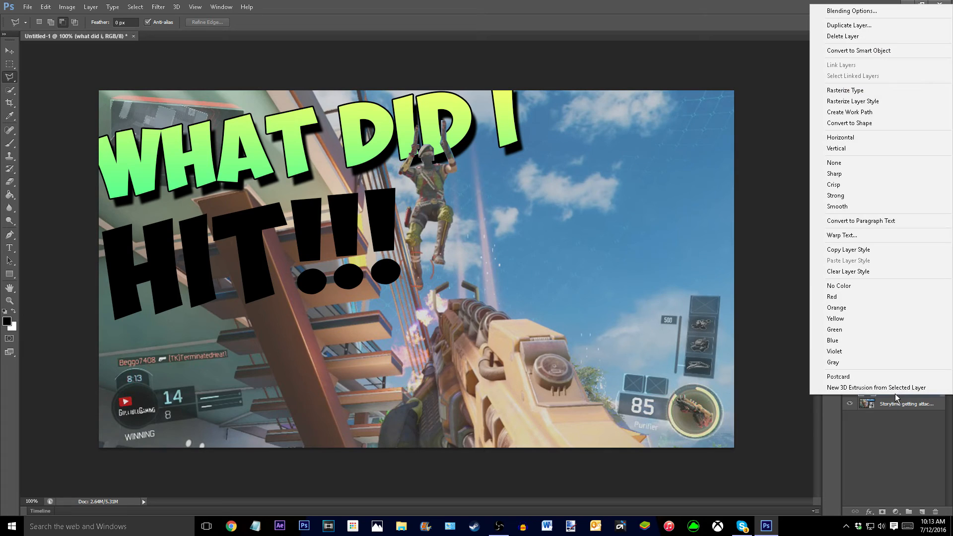
left_click(849, 250)
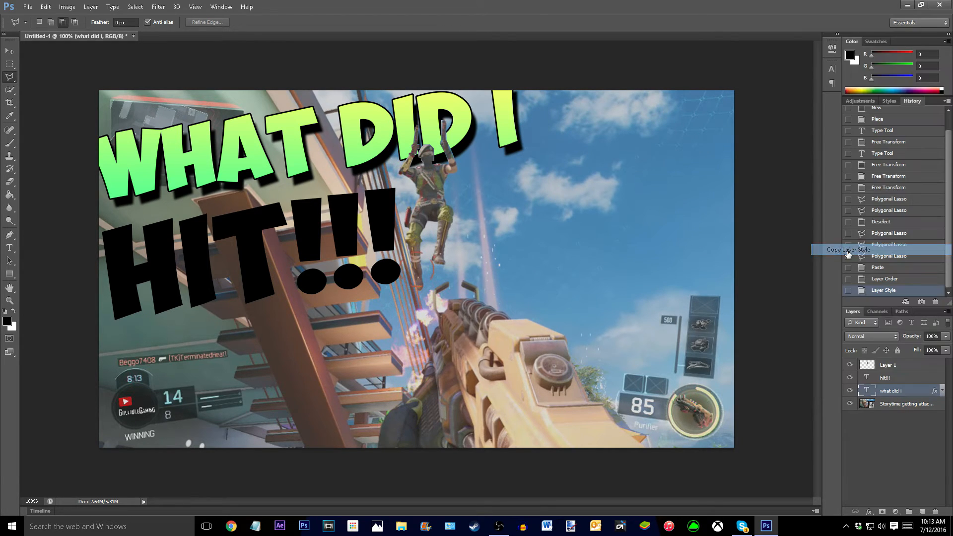
right_click(895, 379)
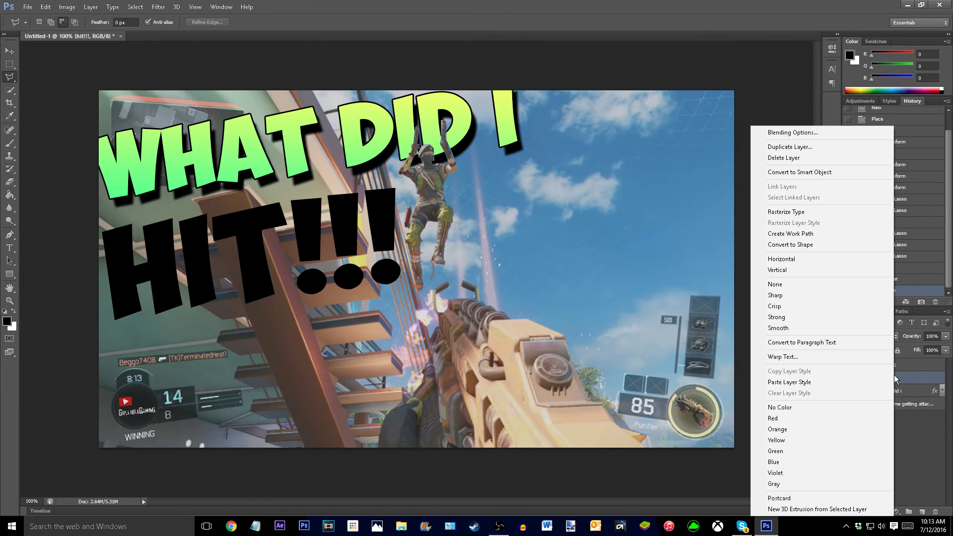
left_click(840, 382)
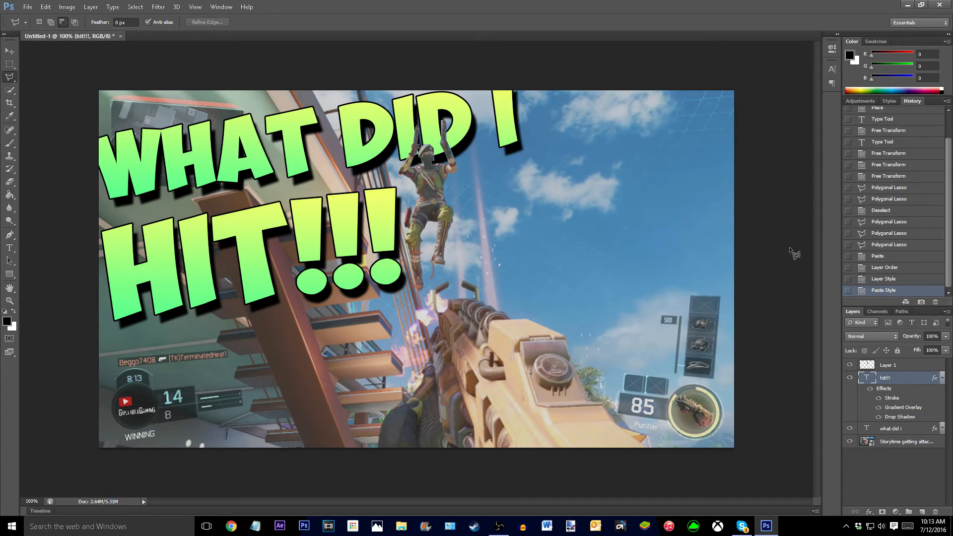
Step: Place the clueless-wonder.png emoji from the Graphix folder into the thumbnail
left_click(28, 7)
left_click(46, 170)
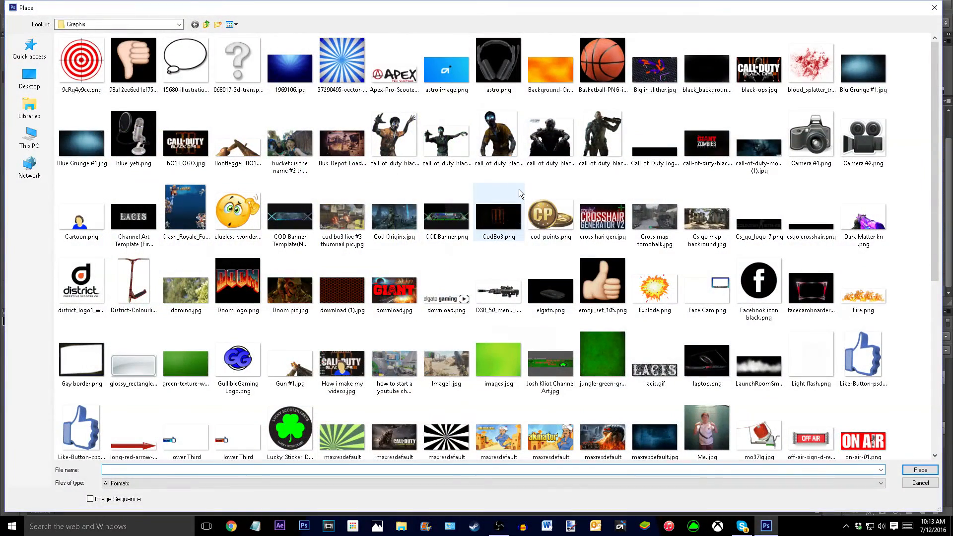
scroll(530, 194, "down", 3)
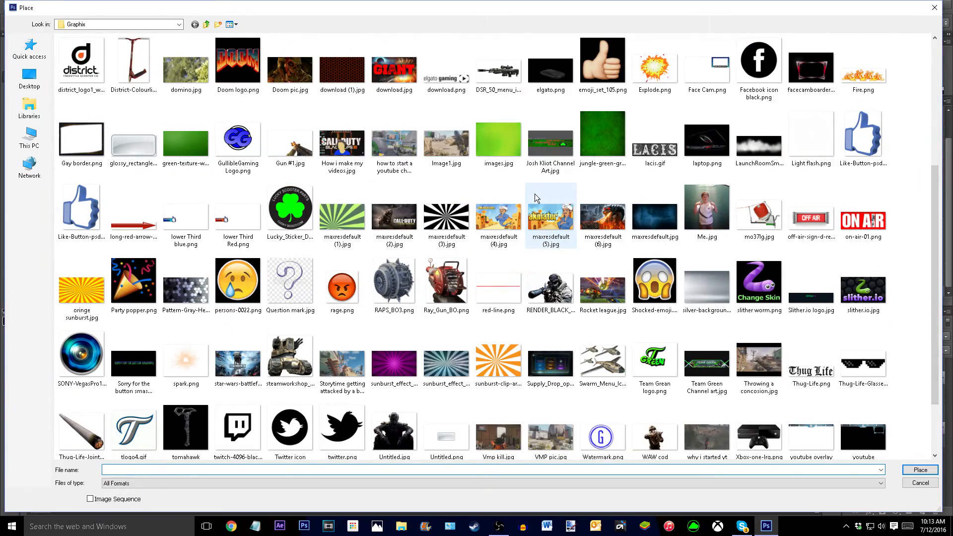
scroll(541, 202, "down", 2)
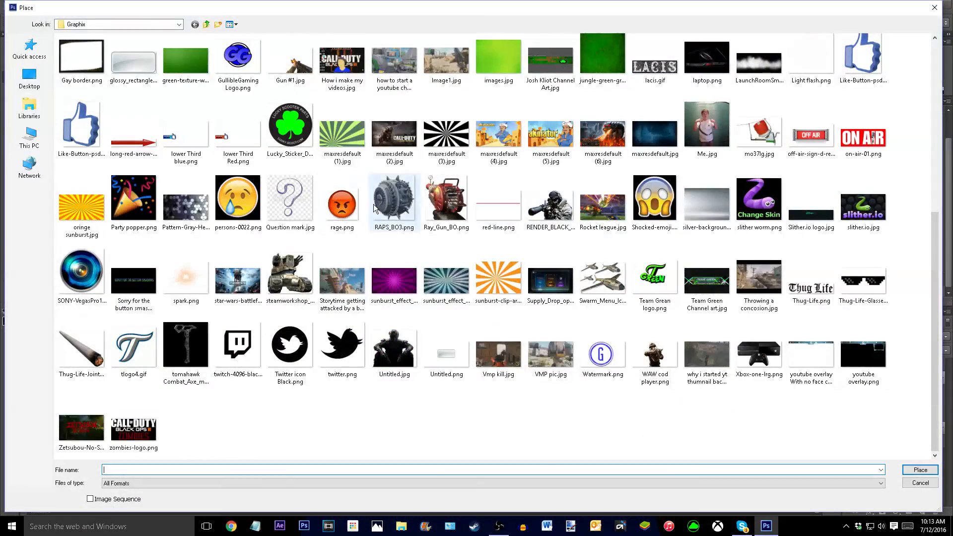
scroll(375, 202, "up", 8)
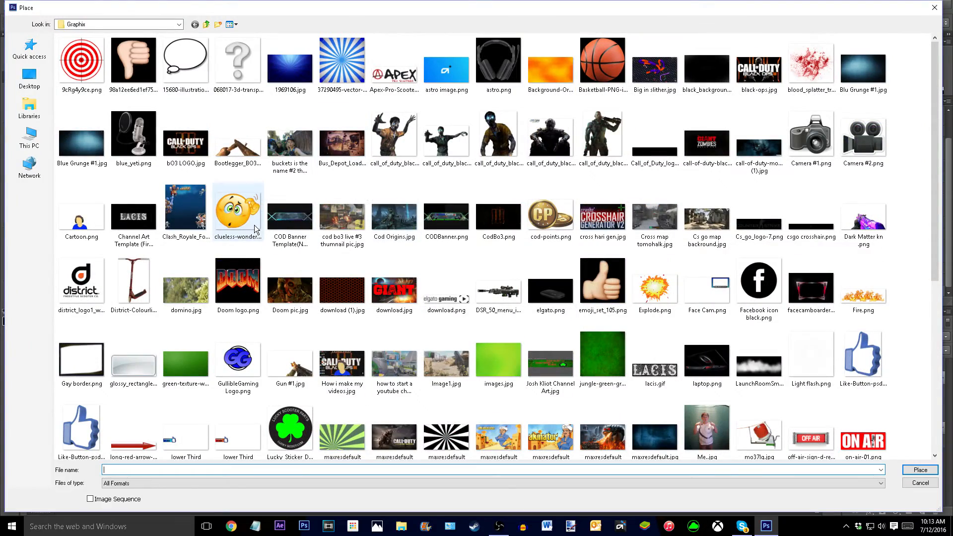
left_click(238, 213)
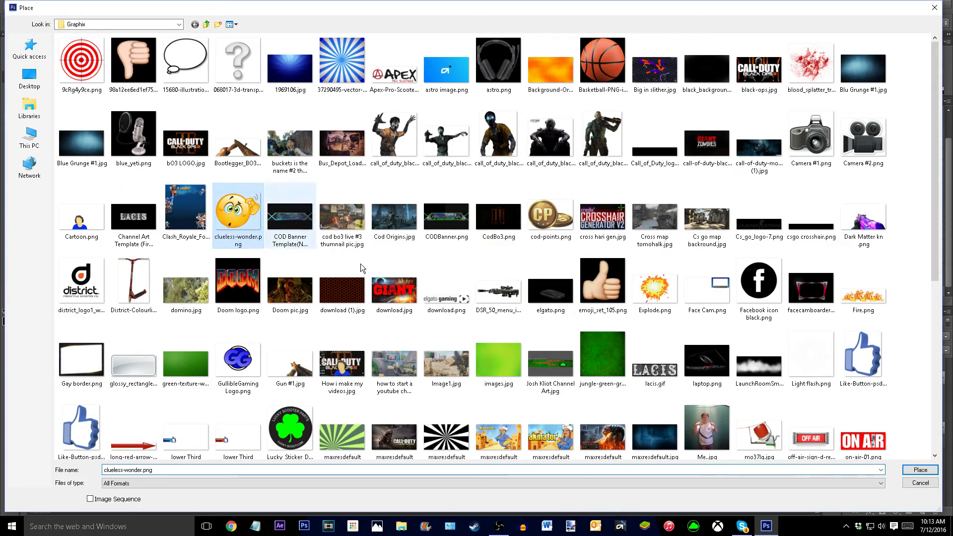
left_click(921, 470)
Step: Scale the emoji to about 144%, rotate it 15° and position it over the sky beside the soldier, committing the placement
left_click_drag(487, 219, 801, 144)
left_click_drag(644, 262, 585, 293)
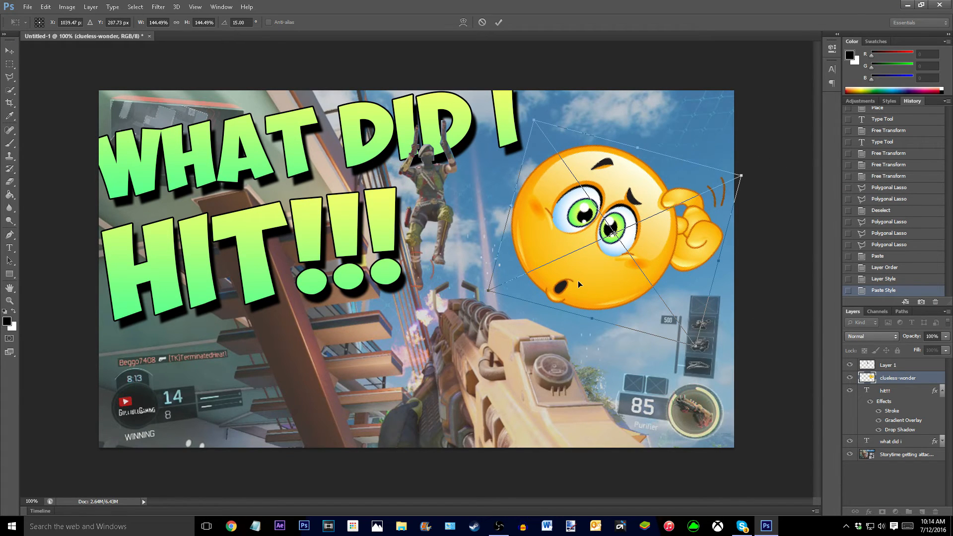
key("Return")
key("l")
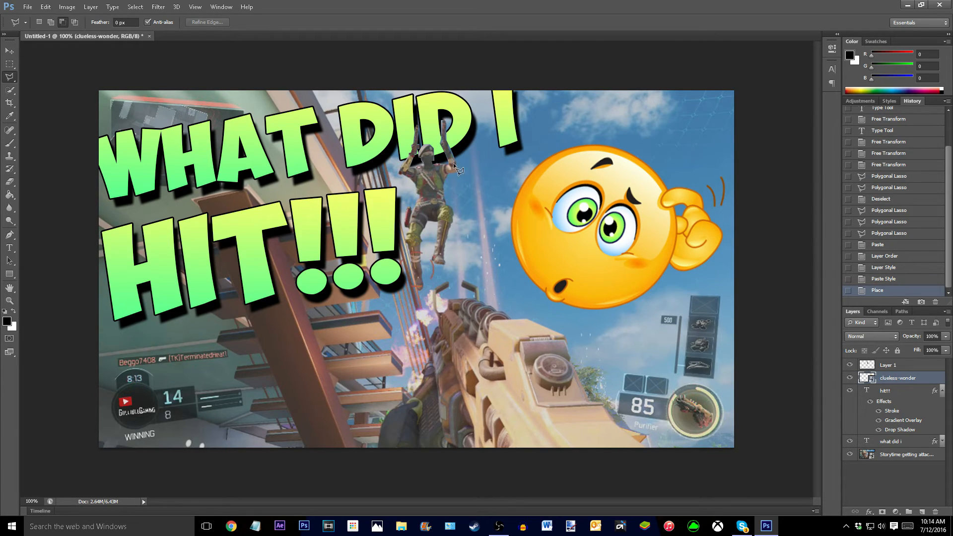
Step: Collapse the "hit!!!" layer's effects list and place Light flash.png from the Graphix folder into the thumbnail
left_click(941, 392)
left_click(27, 7)
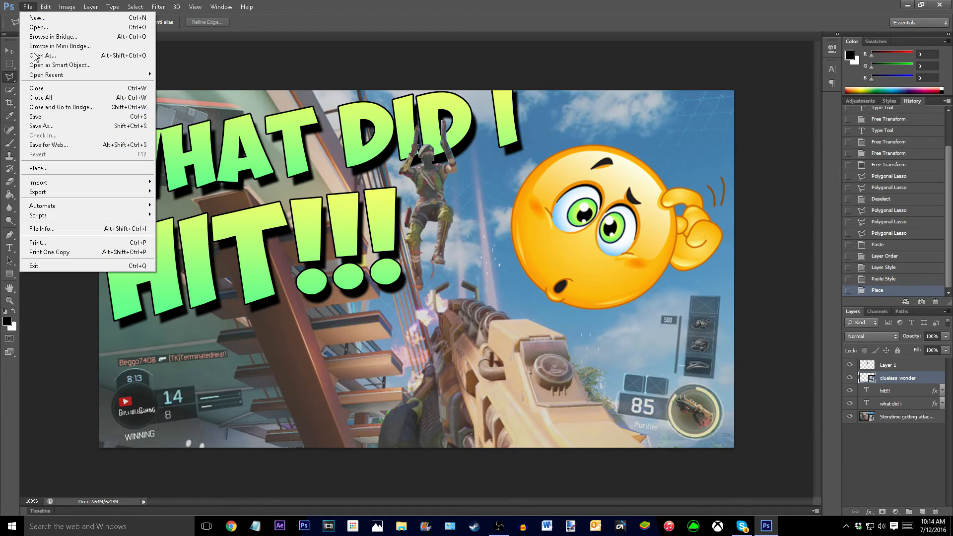
left_click(50, 168)
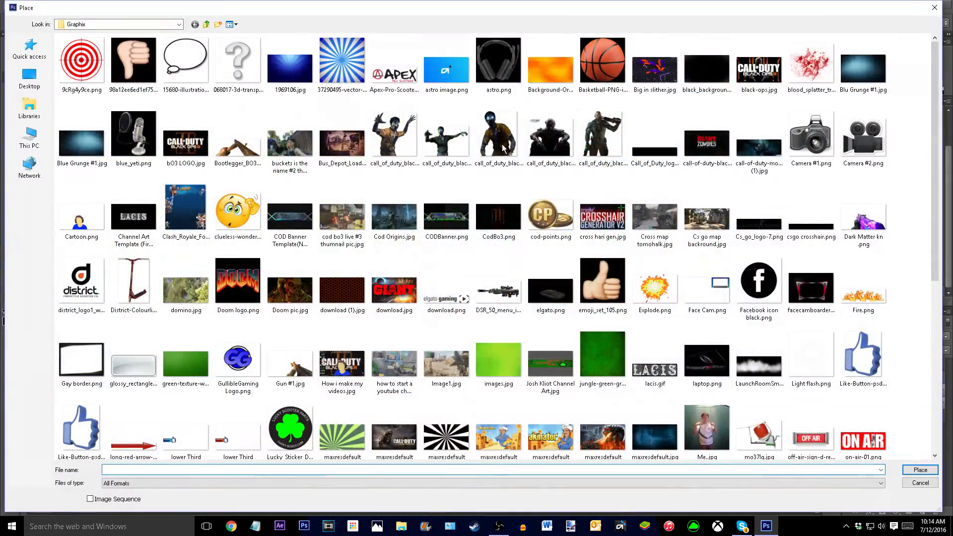
scroll(661, 403, "down", 5)
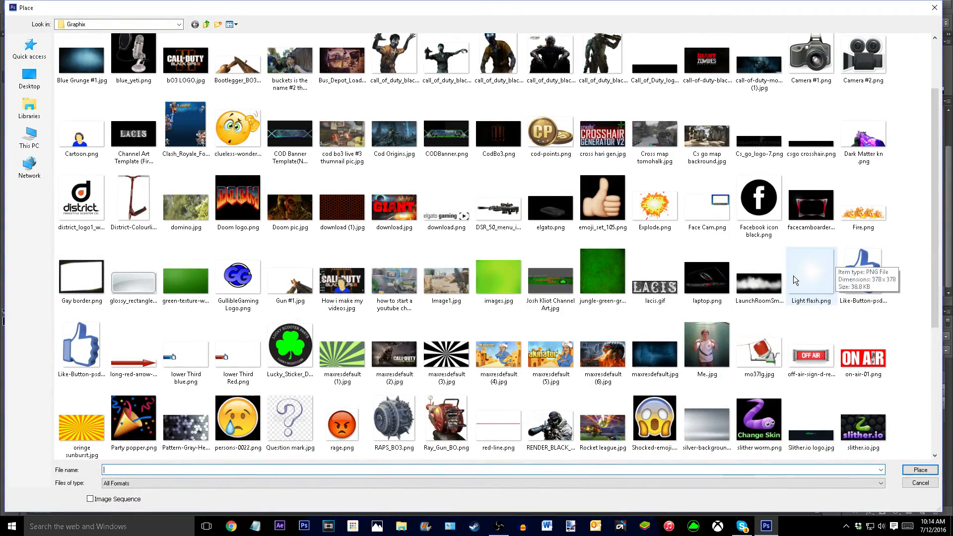
left_click(801, 287)
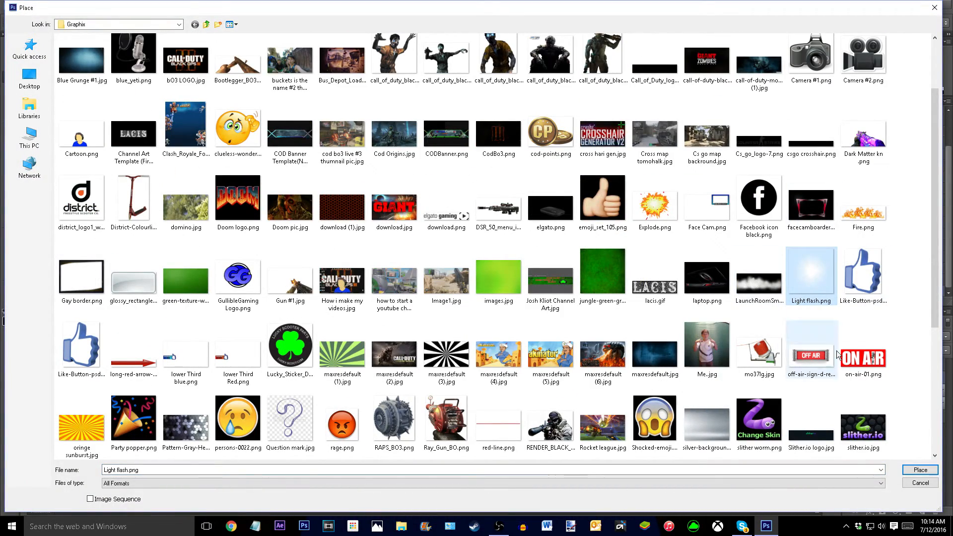
left_click(921, 470)
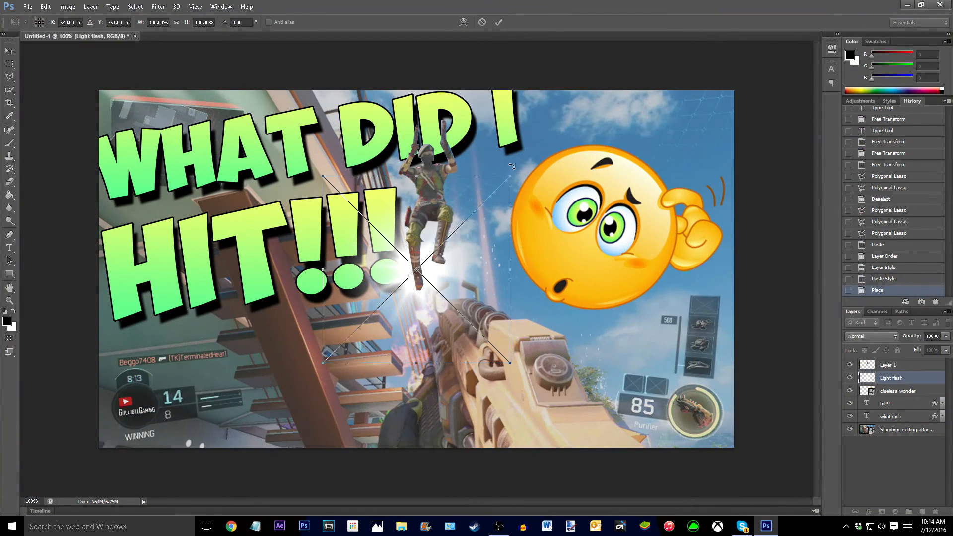
Step: Scale the light flash to about 79% and position it behind the soldier's upper body, committing the placement
left_click_drag(510, 176, 489, 198)
left_click_drag(425, 295, 446, 193)
left_click_drag(513, 95, 472, 147)
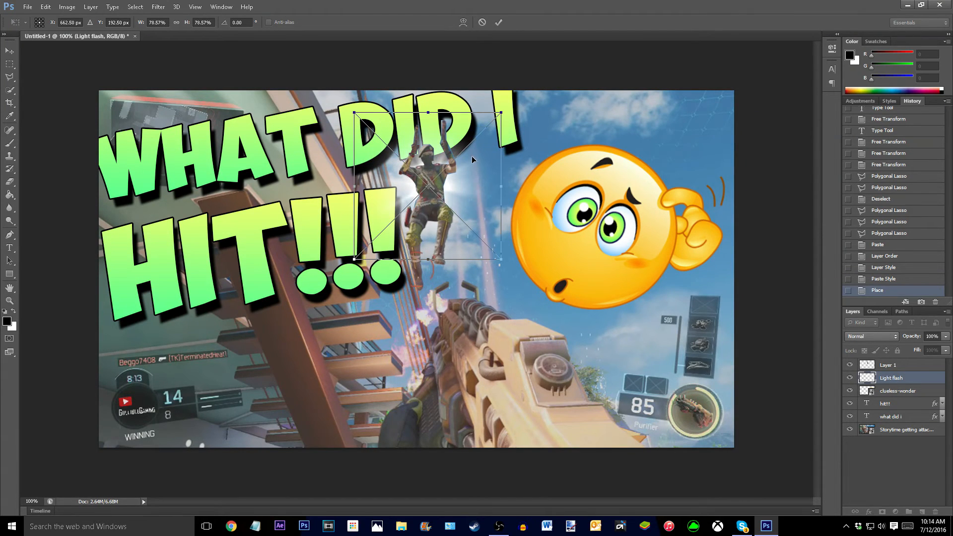
key("Return")
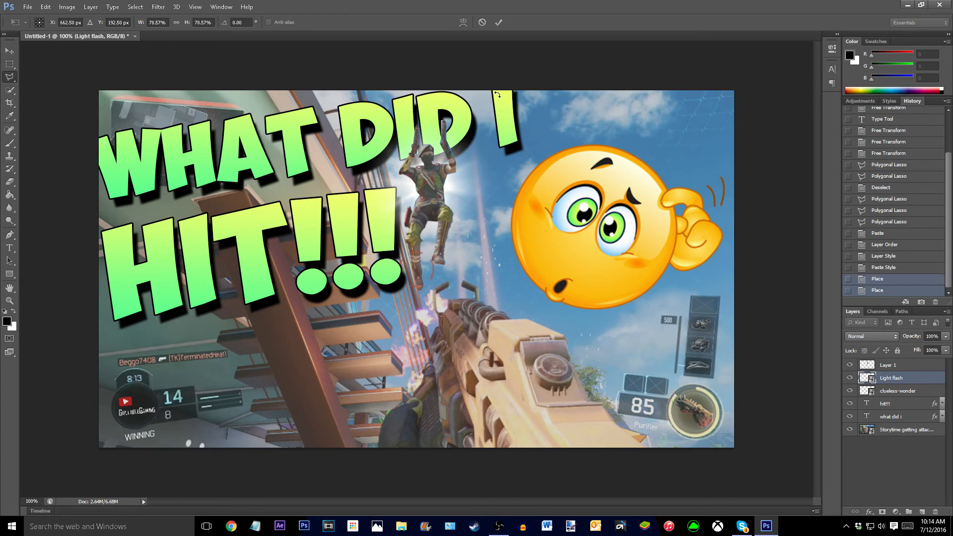
key("l")
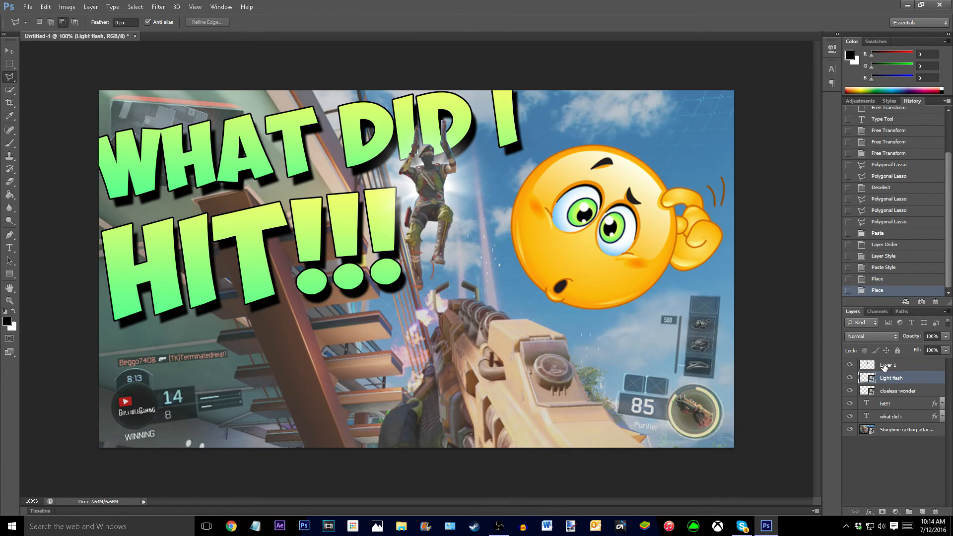
Step: Duplicate the light flash twice, shift the first copy about 0.8 in down behind the soldier's legs and delete the second copy
key("ctrl+j")
key("ctrl+j")
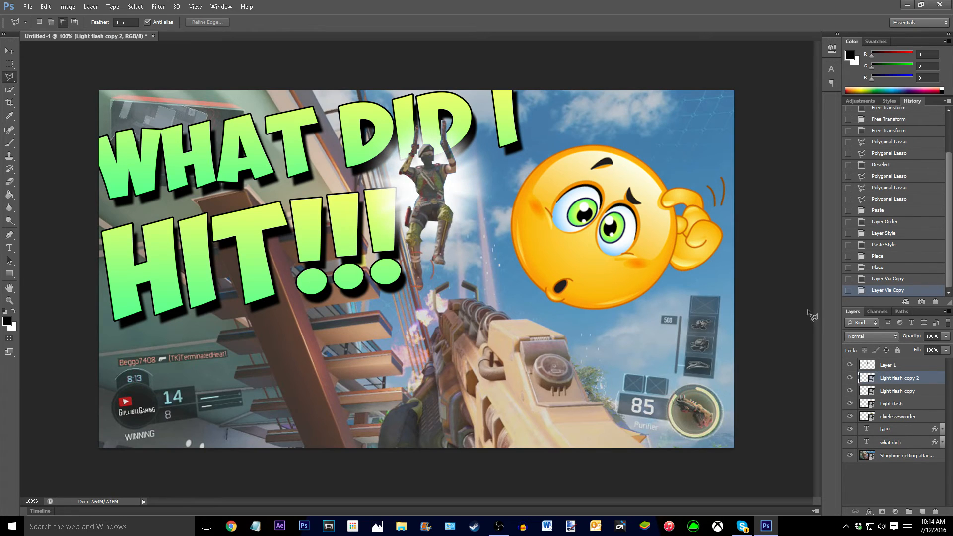
left_click(907, 391)
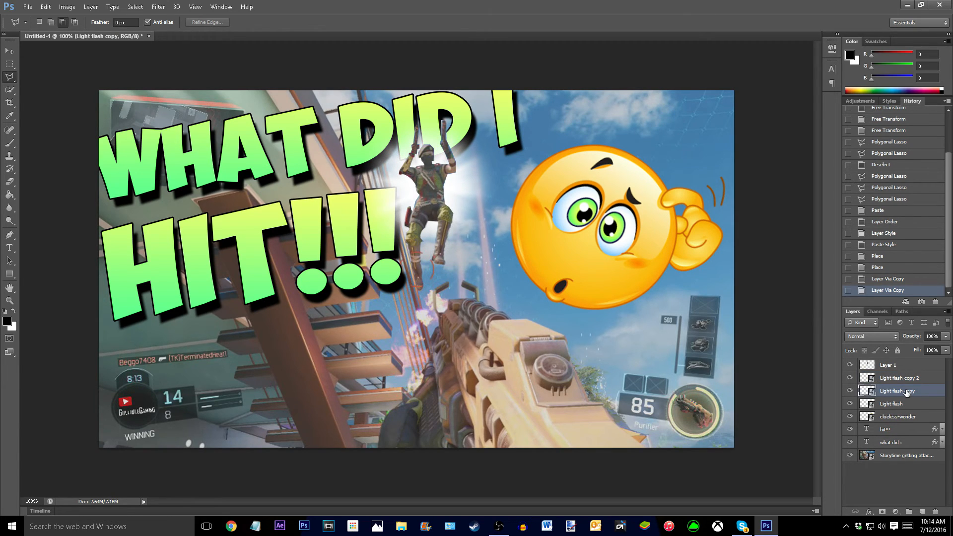
key("ctrl+t")
left_click_drag(440, 194, 441, 223)
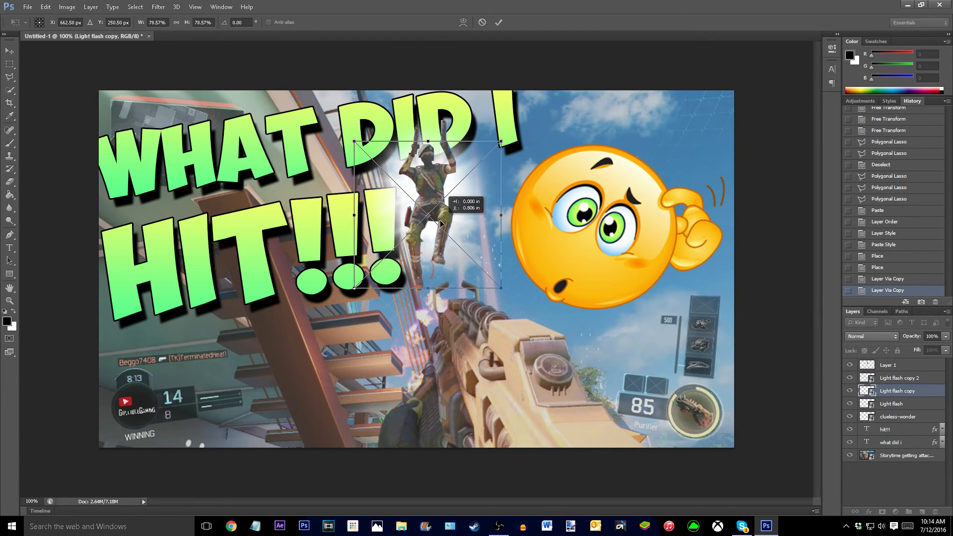
key("Return")
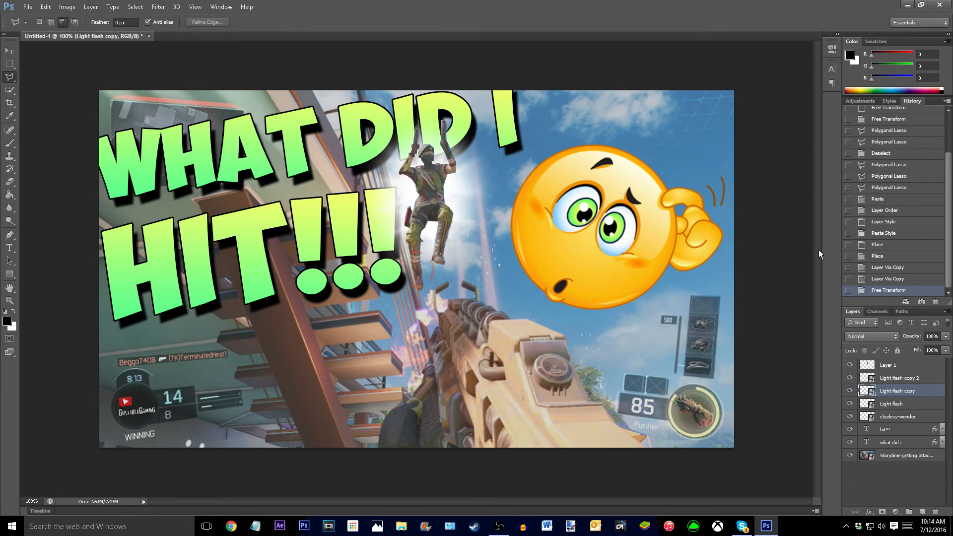
left_click(908, 379)
key("Delete")
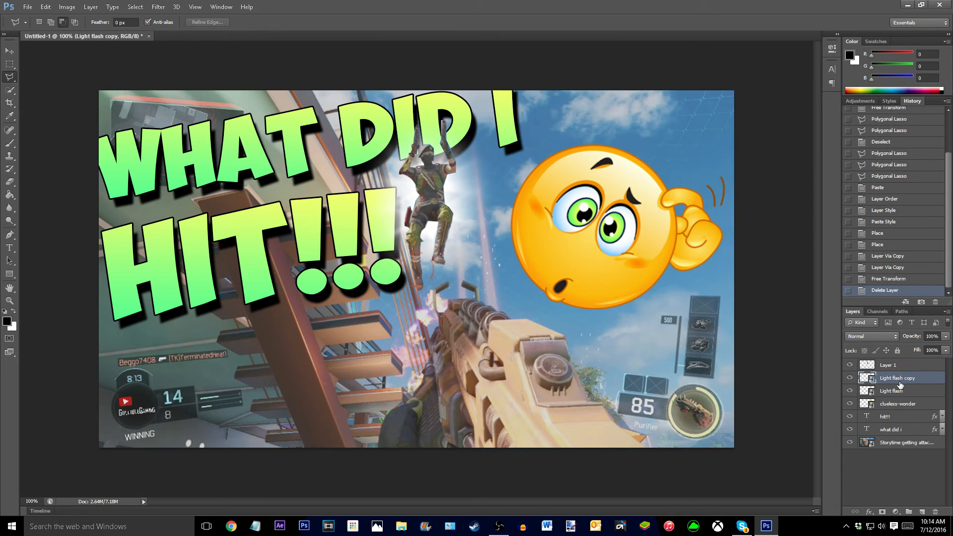
Step: Duplicate the lower light flash, center the duplicate on the emoji and enlarge it to more than twice its size so the glow extends past the emoji
key("ctrl+j")
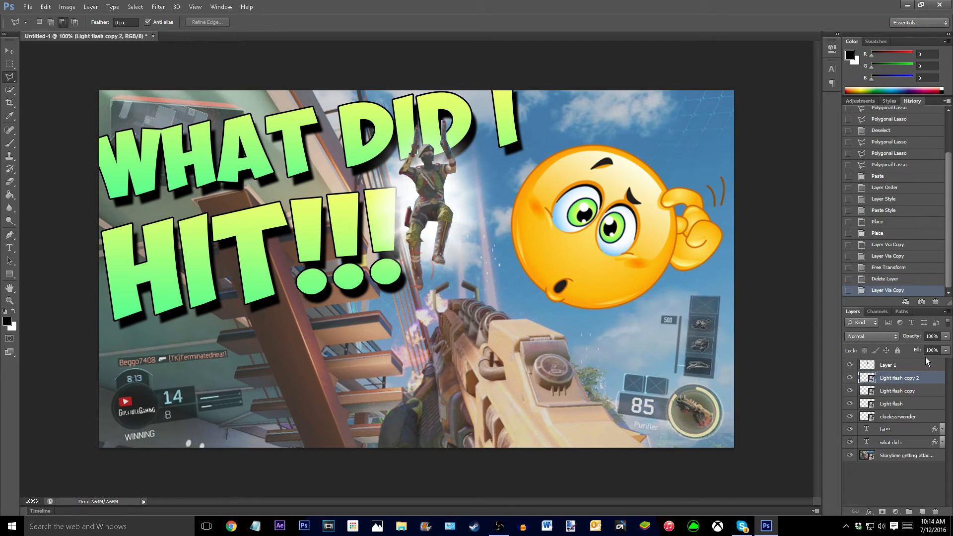
key("ctrl+t")
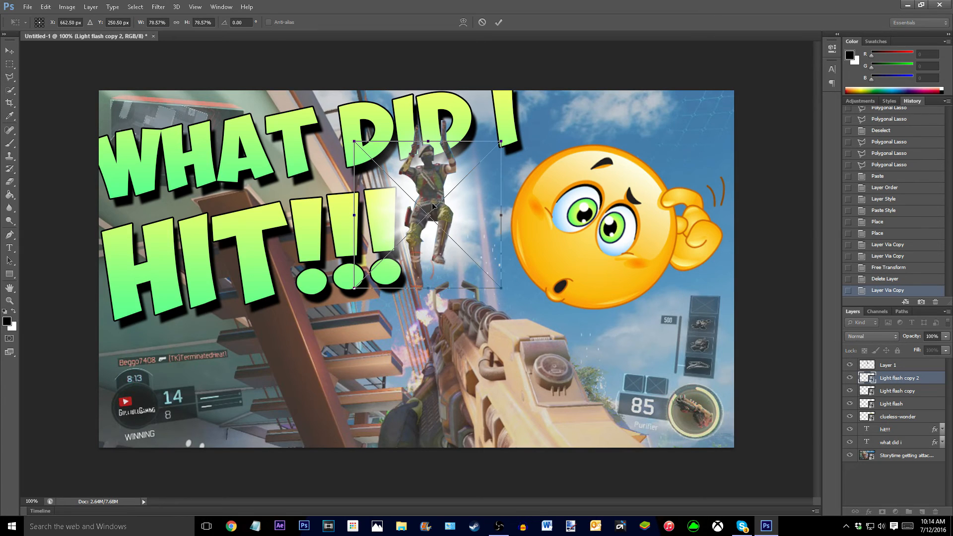
left_click_drag(424, 210, 591, 236)
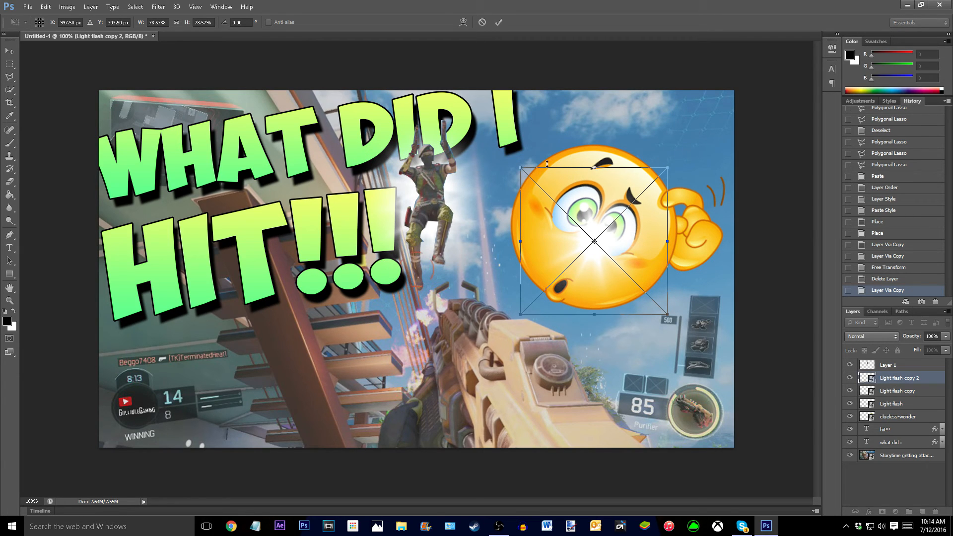
left_click_drag(524, 171, 357, 5)
left_click_drag(486, 173, 576, 246)
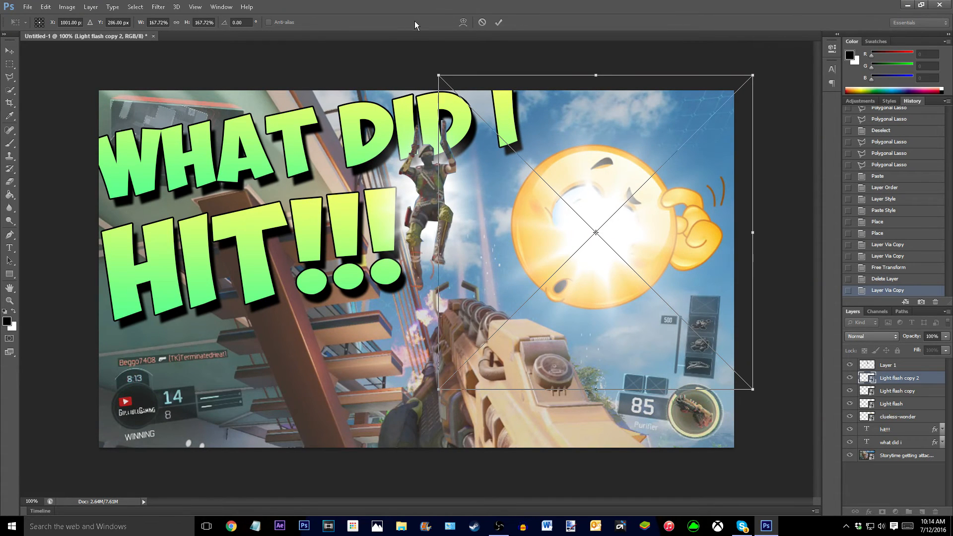
left_click_drag(440, 76, 353, 1)
left_click_drag(481, 134, 519, 174)
key("Return")
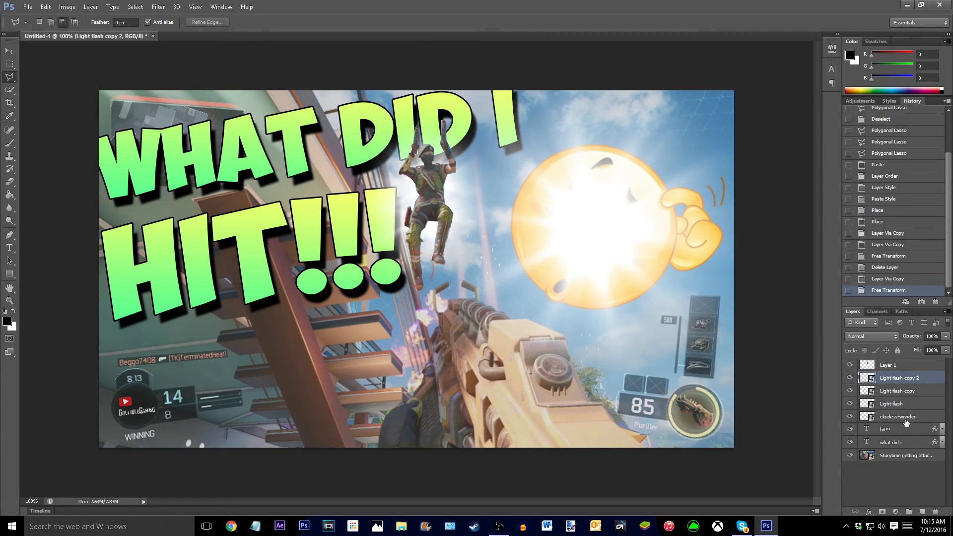
Step: Move the clueless-wonder layer to the top of the stack and the "hit!!!" text layer above the light flash layers
left_click_drag(907, 423, 922, 365)
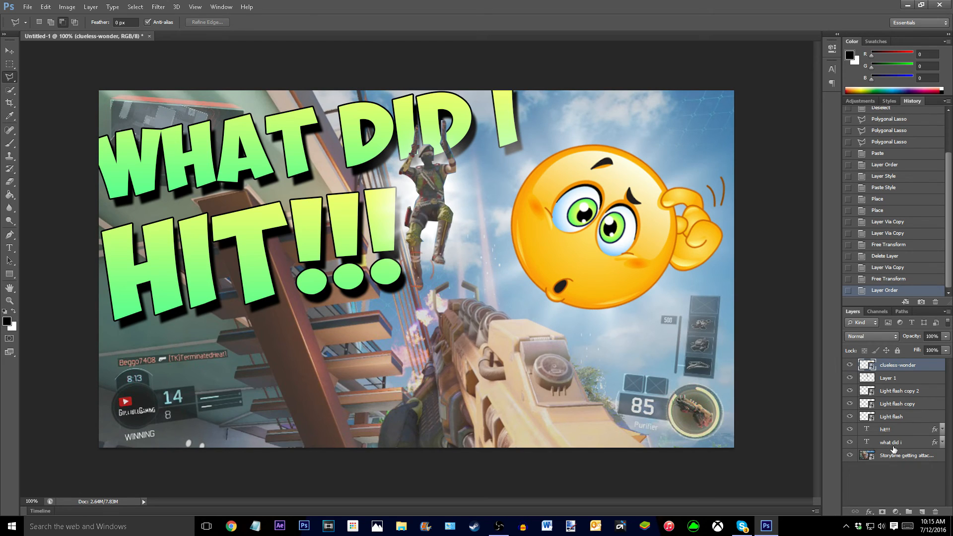
left_click_drag(901, 434, 934, 392)
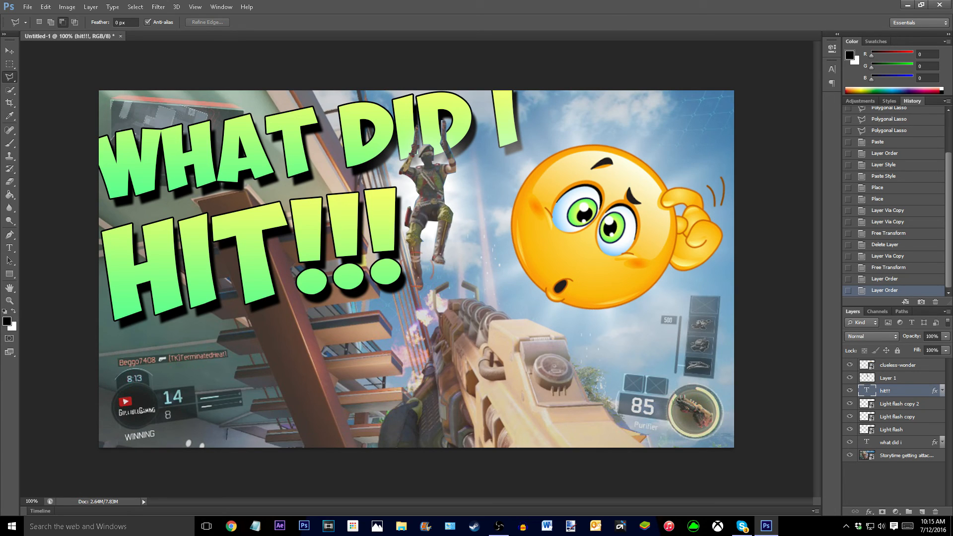
Step: Try the "what did i" text layer above the light flash layers and return it beneath them
left_click_drag(912, 443, 921, 403)
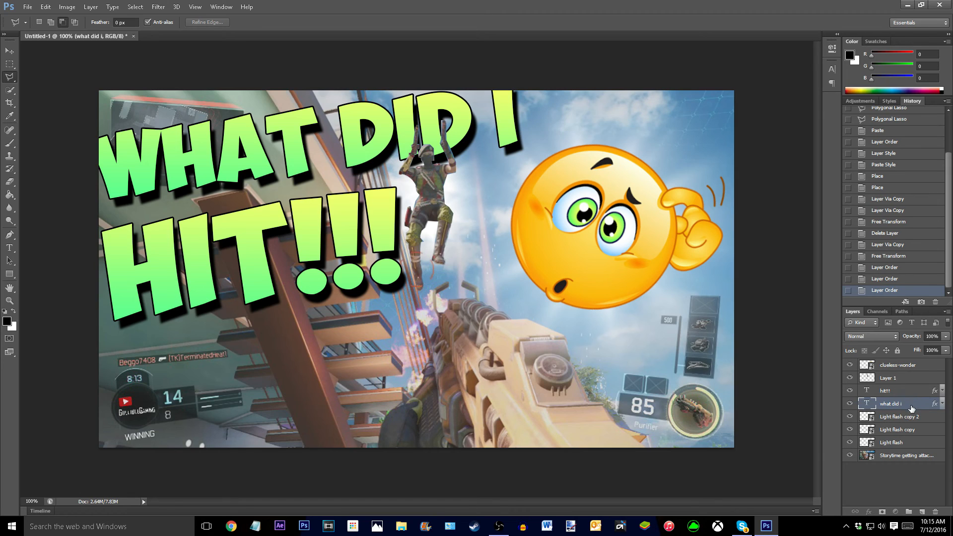
left_click_drag(912, 408, 907, 447)
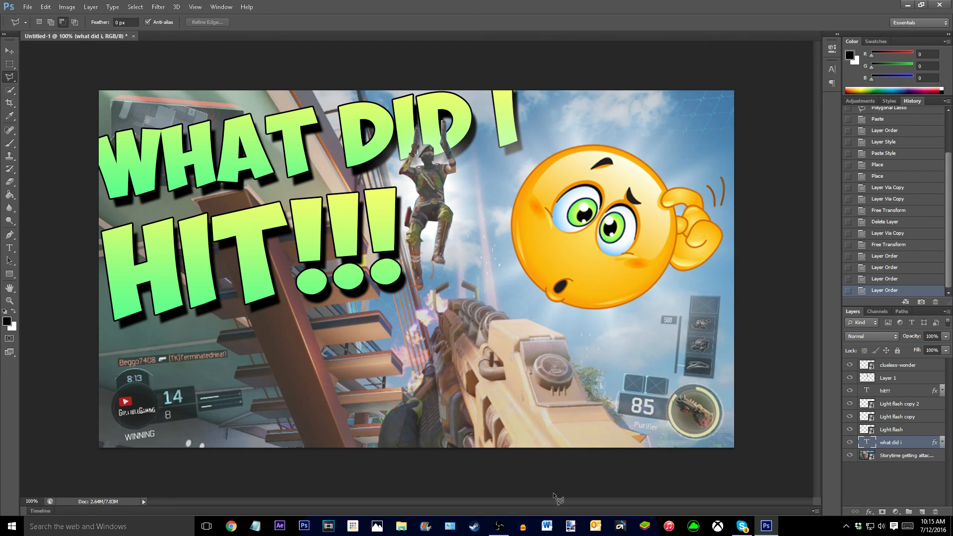
right_click(571, 531)
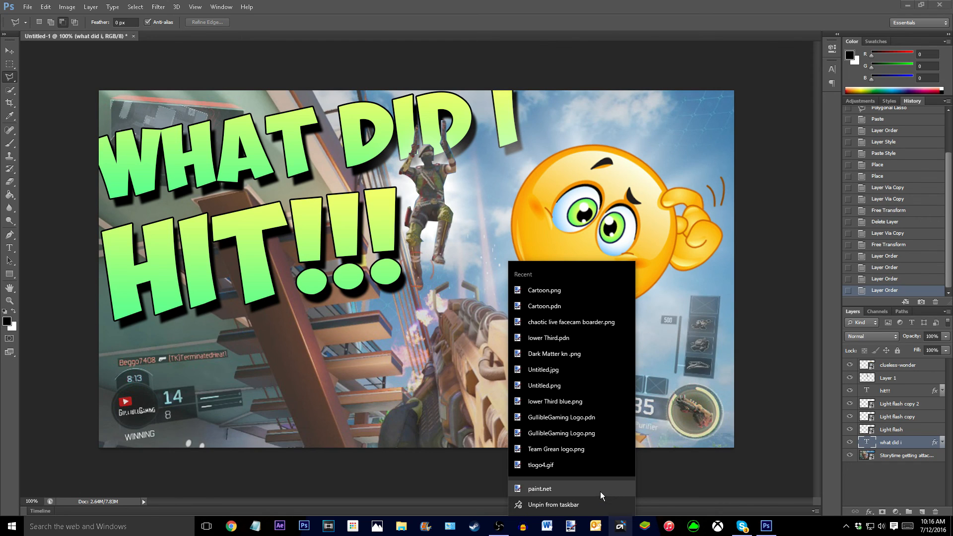
left_click(668, 488)
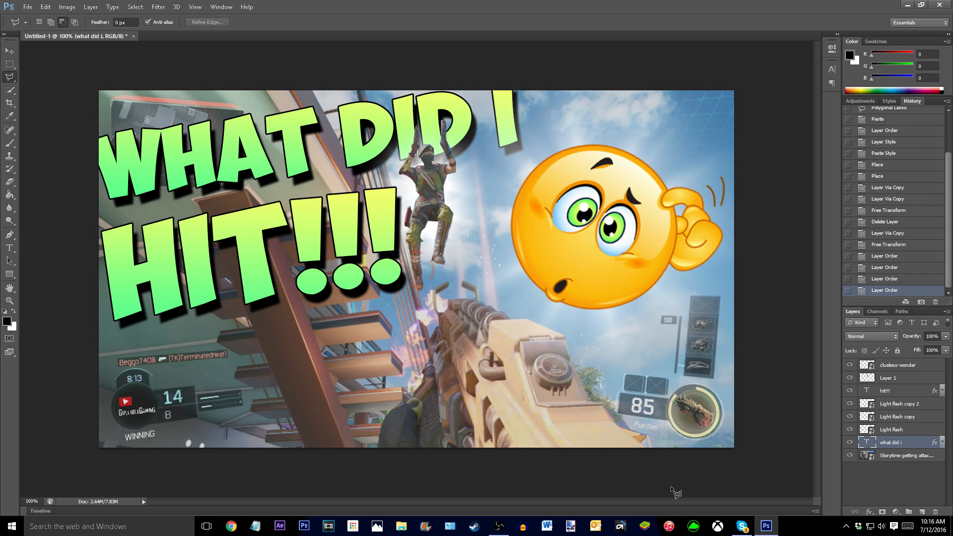